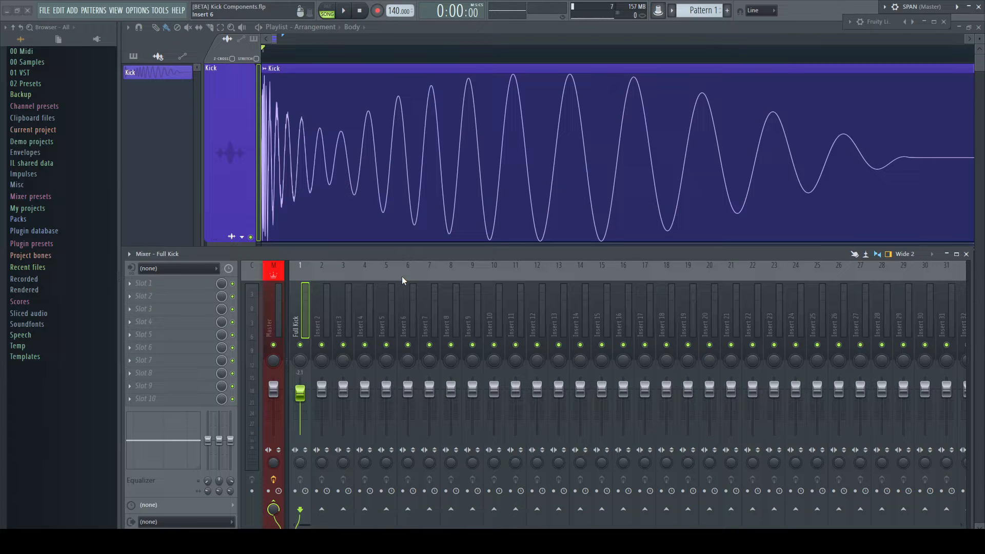
Load Fruity Parametric EQ 2 into slot 2 of the Full Kick mixer track and enlarge its window.
left_click(131, 296)
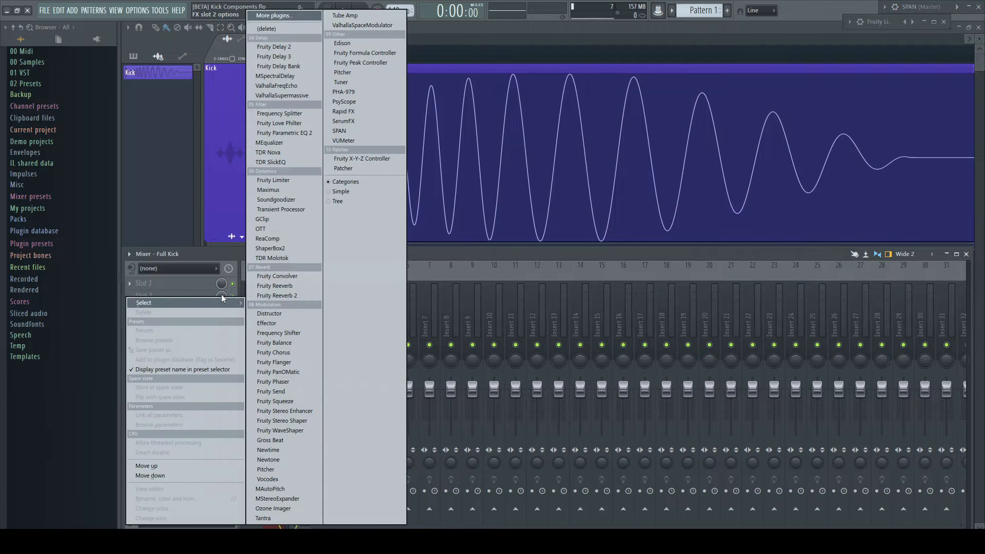
left_click(305, 134)
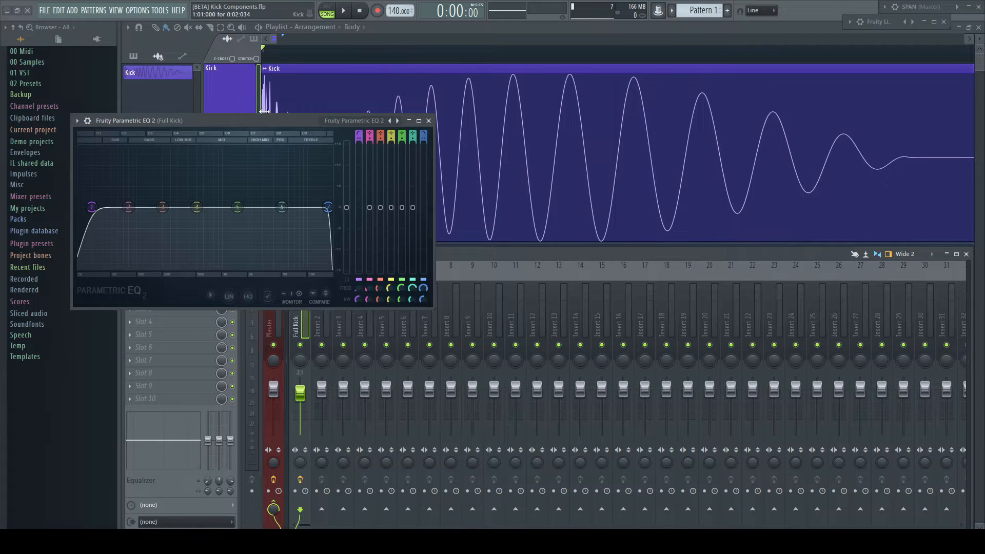
left_click_drag(265, 119, 371, 118)
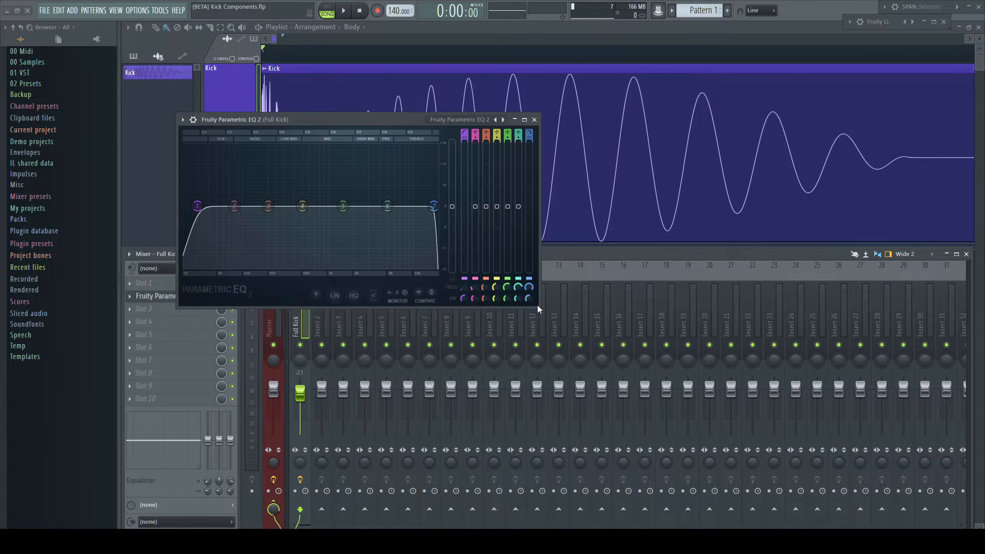
left_click_drag(536, 305, 706, 432)
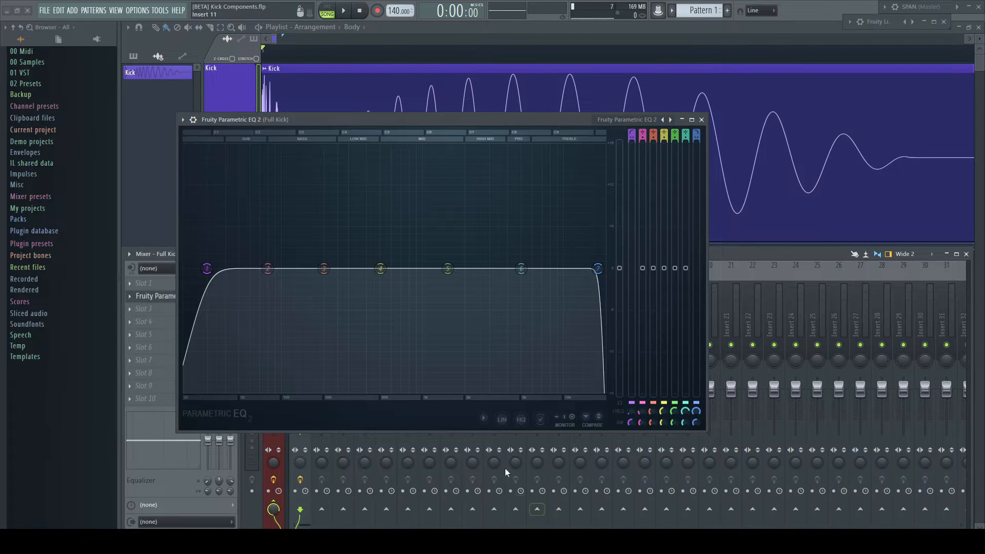
Set the EQ's histogram frequency precision to Highest and its time smoothing to Slowest.
left_click(483, 419)
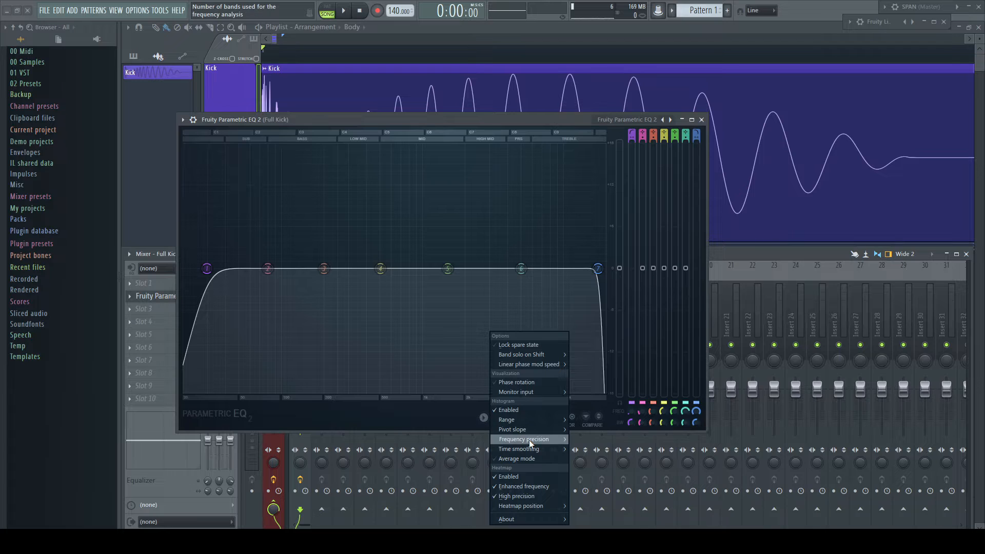
mouse_move(528, 439)
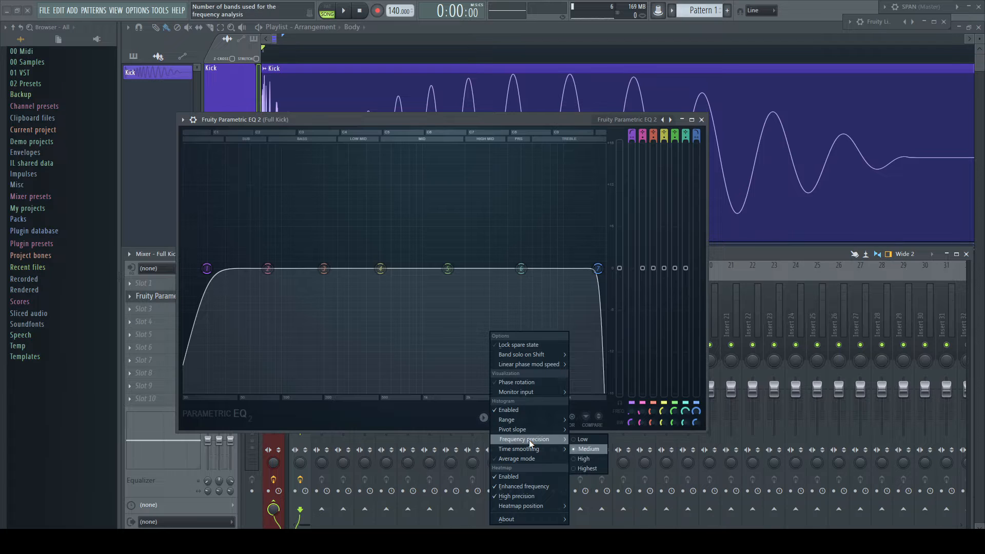
left_click(588, 469)
left_click(483, 417)
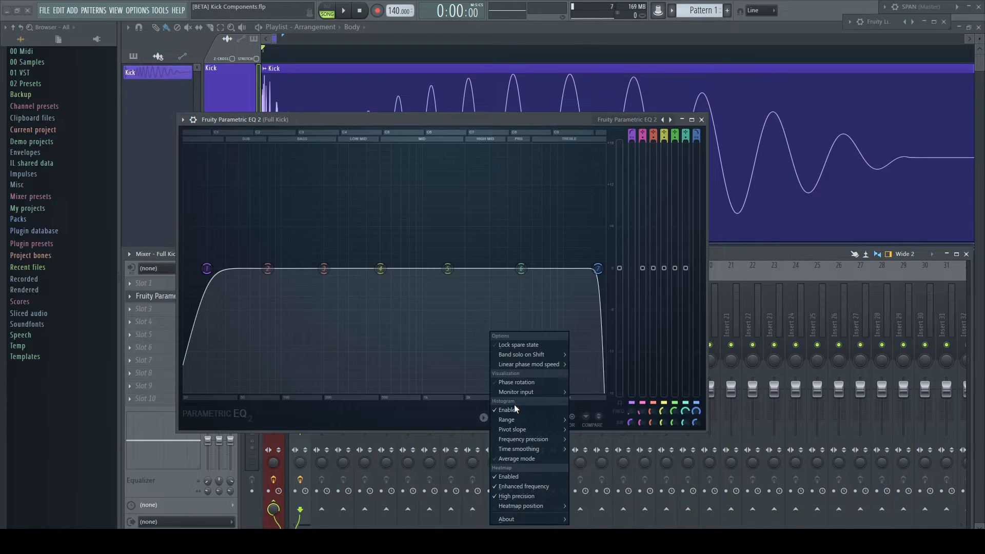
mouse_move(547, 448)
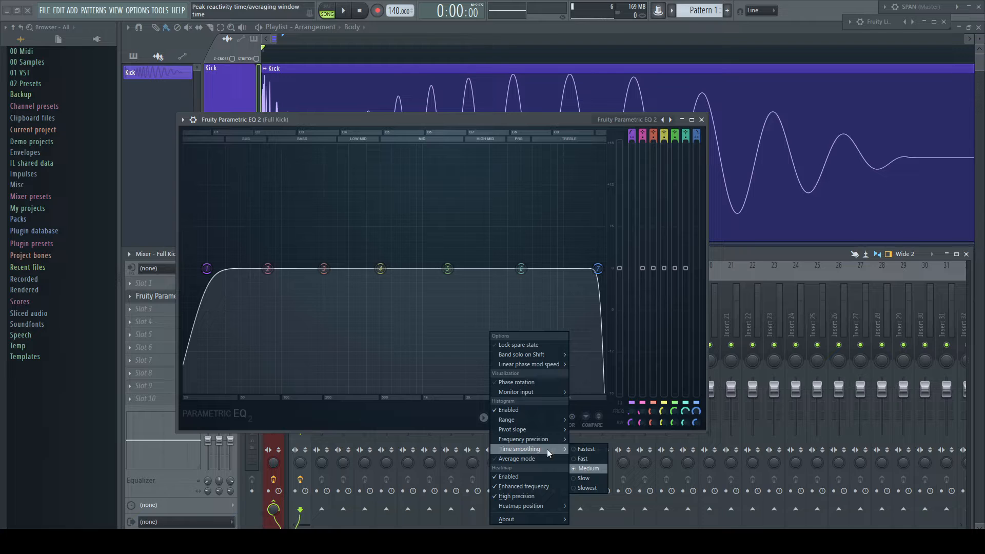
left_click(574, 488)
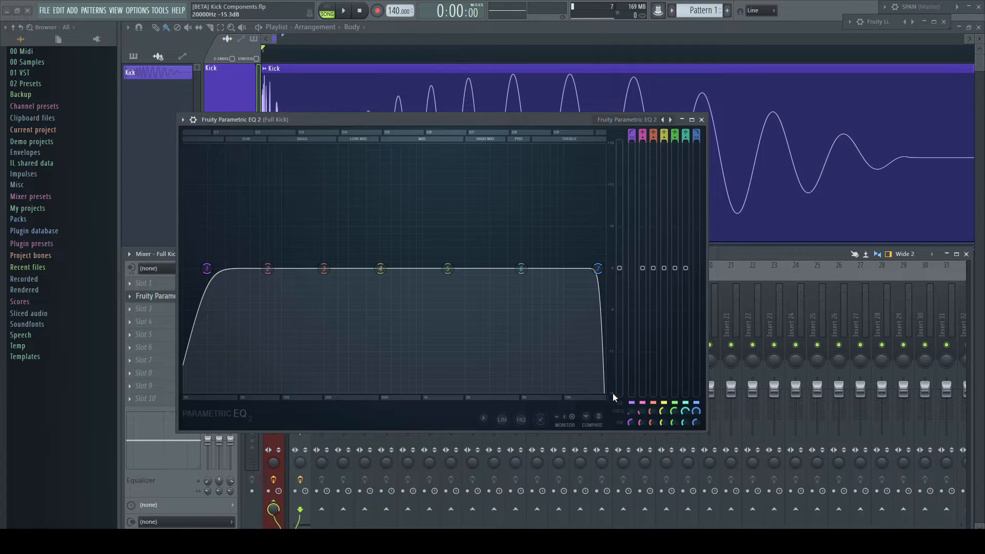
Switch off EQ band 1's low cut and play the kick to read the frequency of its lowest peak.
left_click(631, 402)
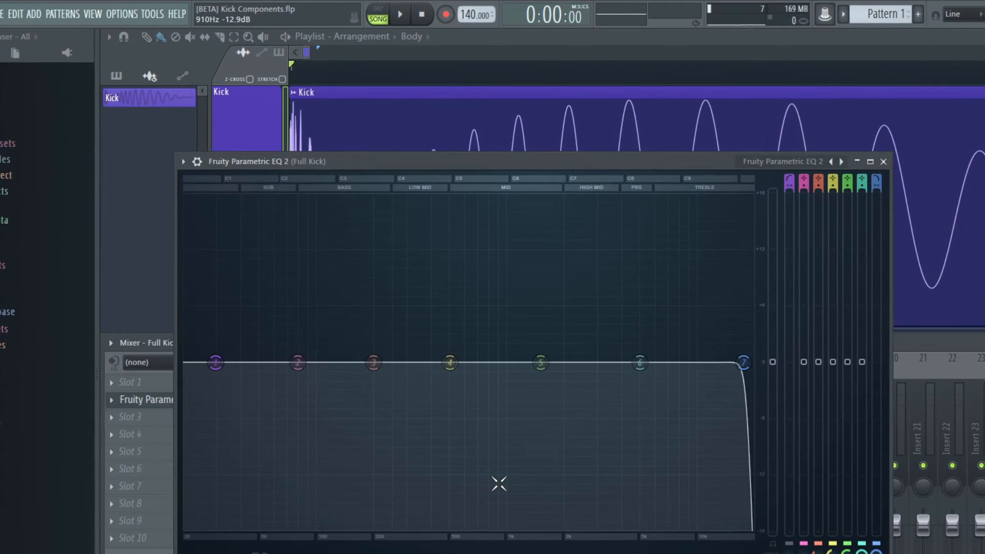
key("space")
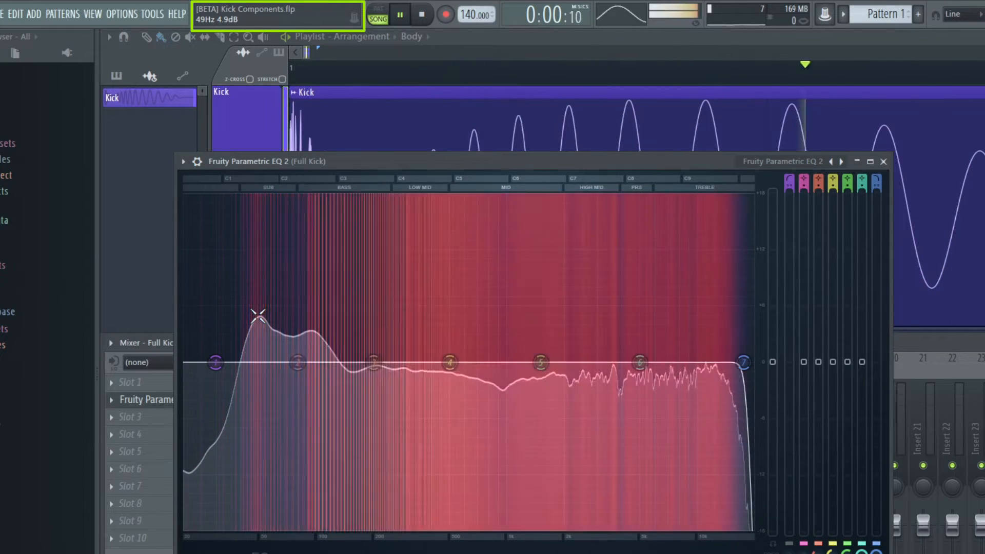
key("space")
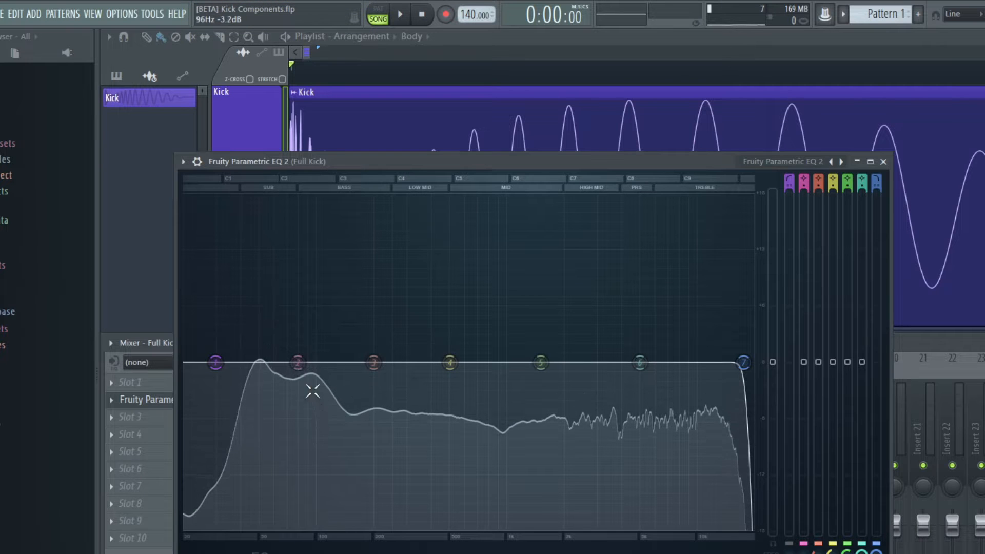
Look up the note matching the kick's peak frequency in band 2's key list, and close the EQ.
right_click(297, 363)
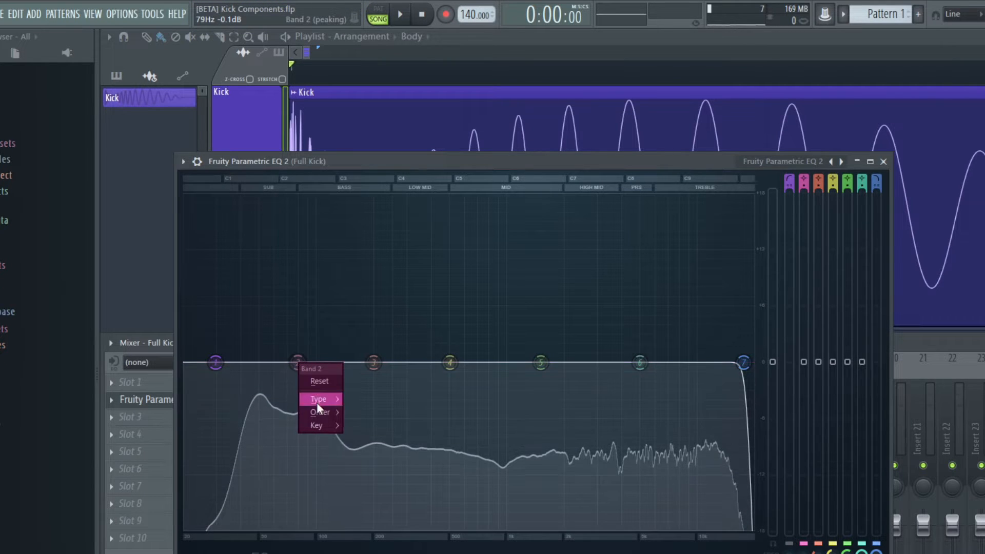
mouse_move(323, 428)
mouse_move(366, 426)
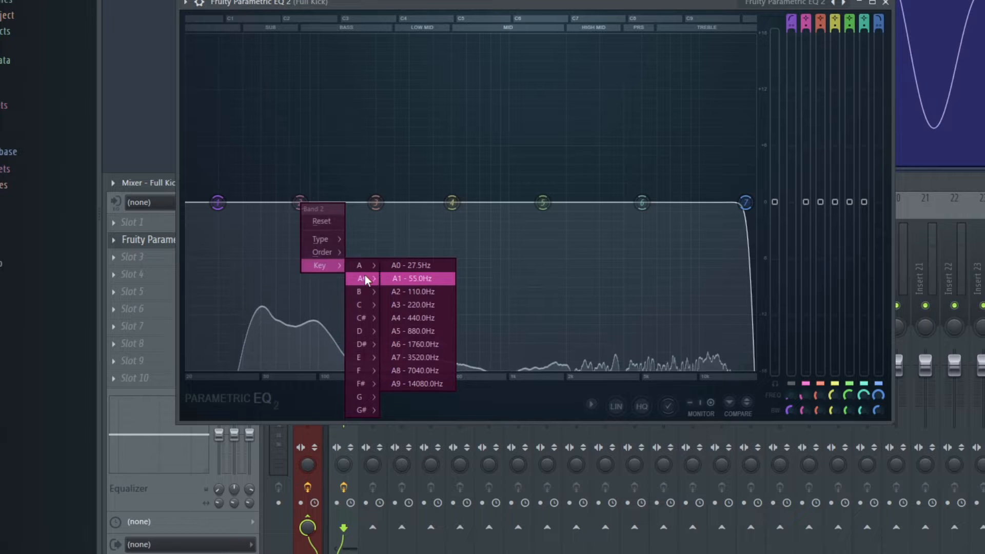
mouse_move(365, 277)
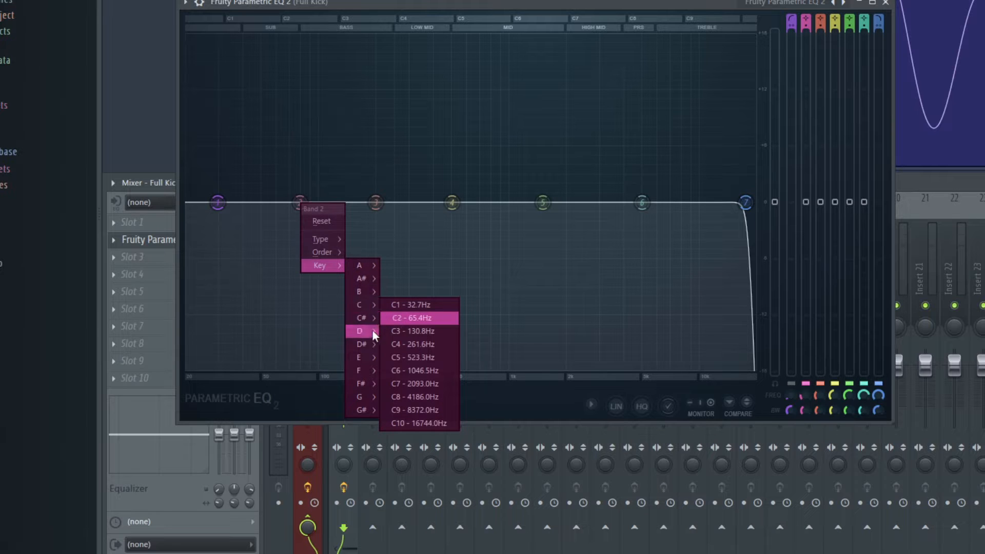
mouse_move(369, 368)
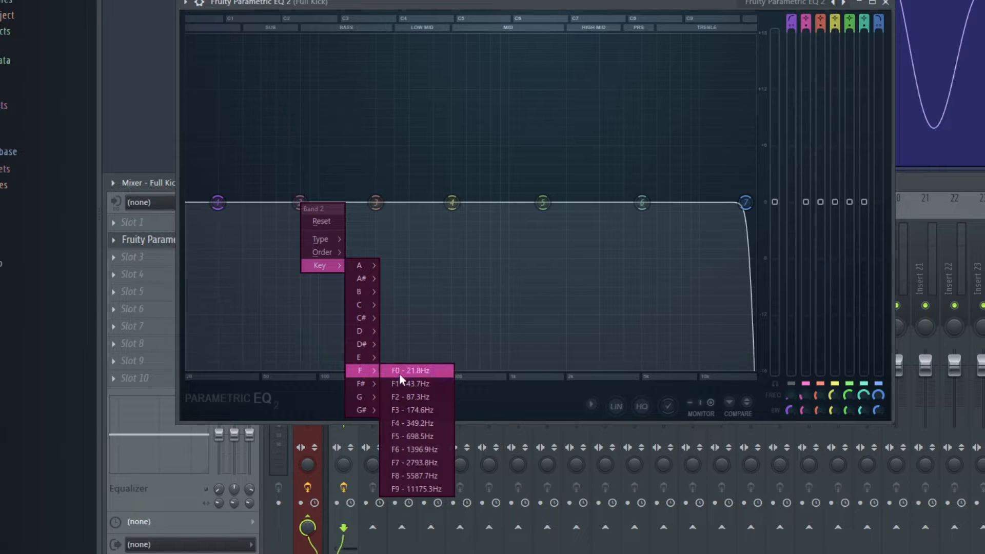
mouse_move(371, 386)
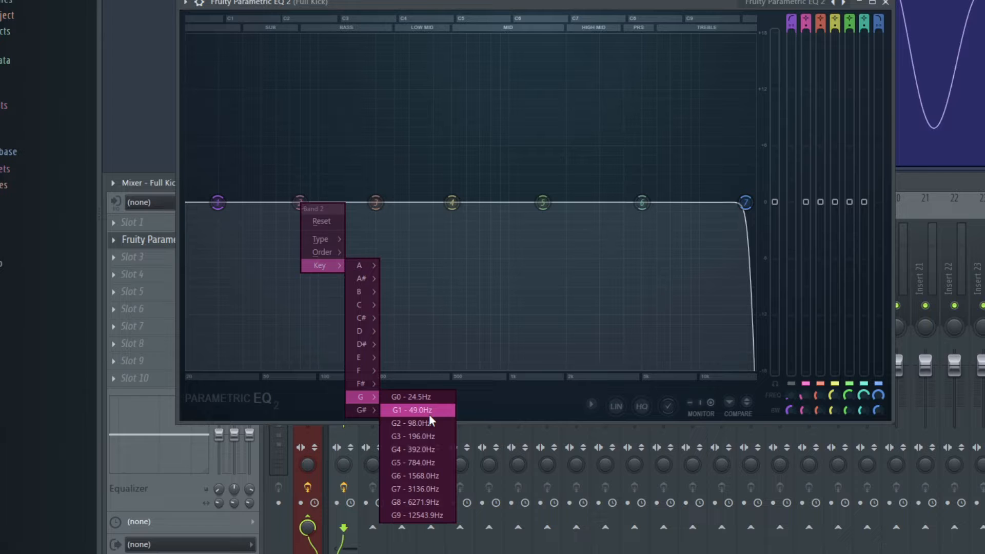
left_click(515, 403)
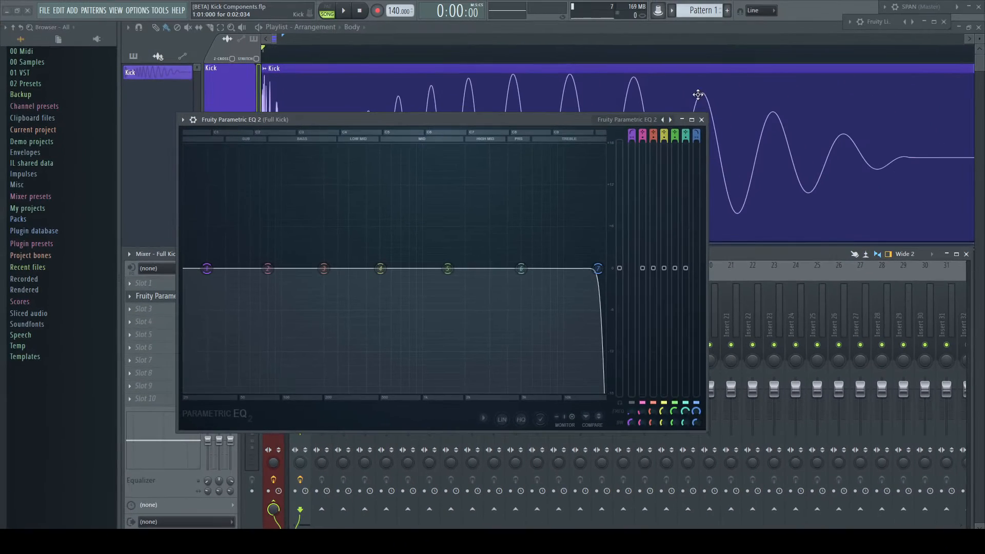
left_click(700, 119)
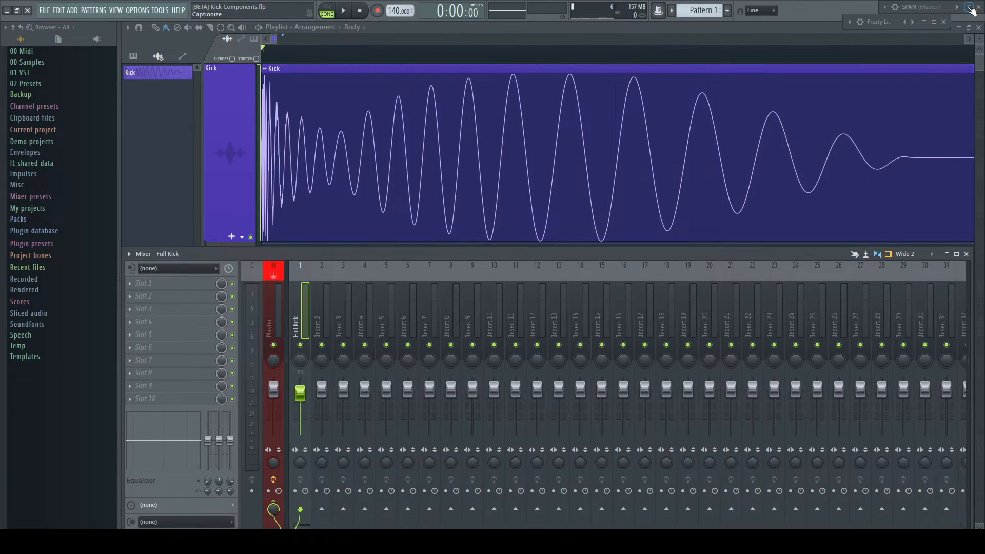
Set SPAN on the master to HIGH RES mode and play the kick to read the note of its low peak.
left_click(967, 7)
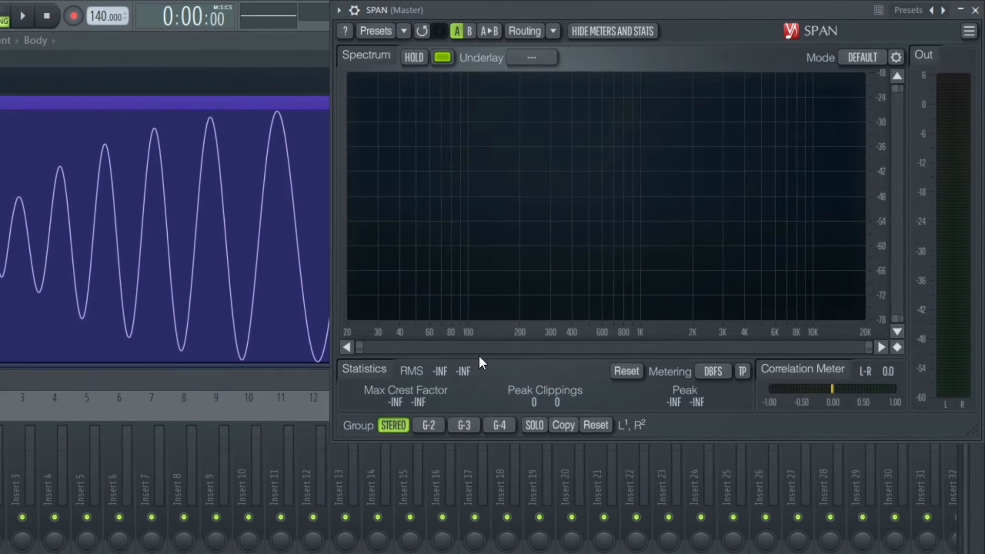
left_click(863, 57)
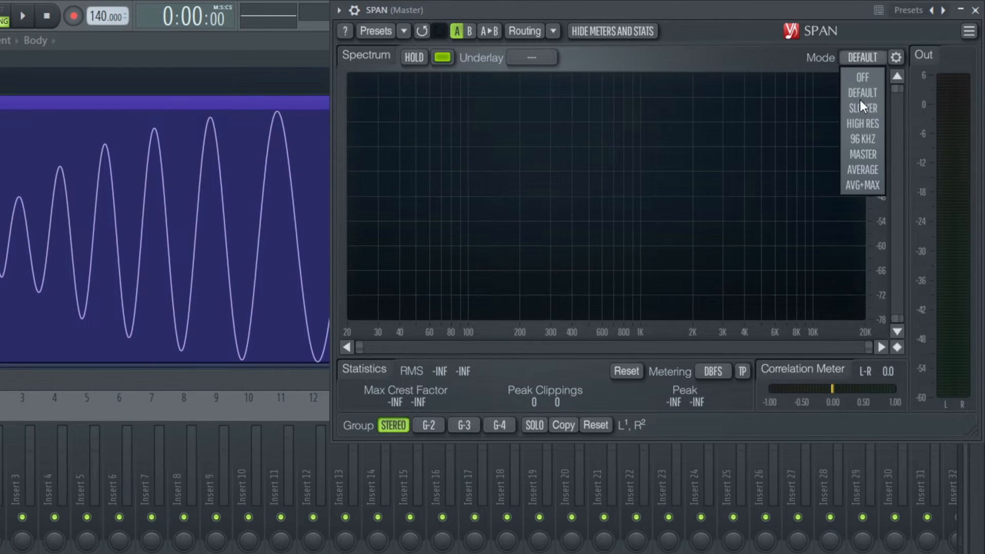
left_click(861, 125)
key("space")
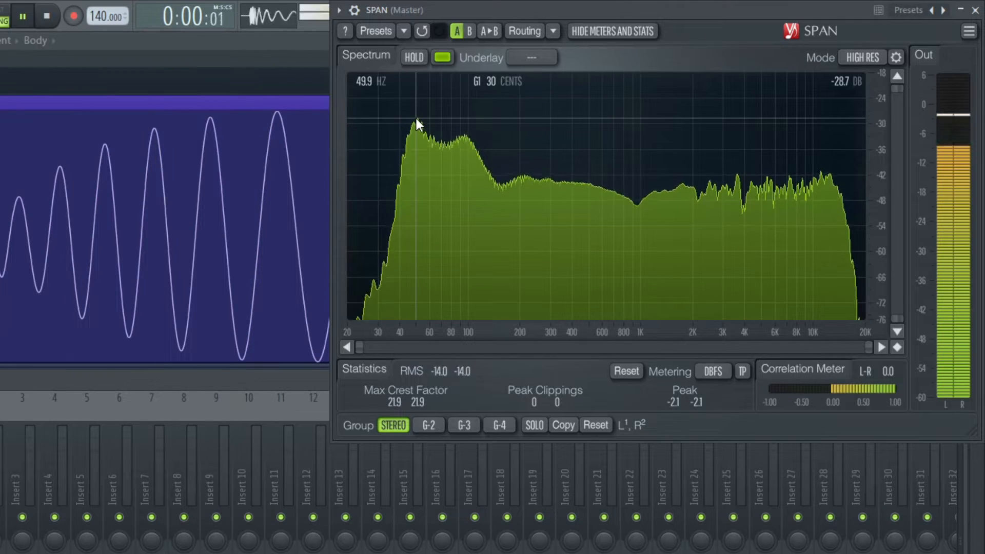
key("space")
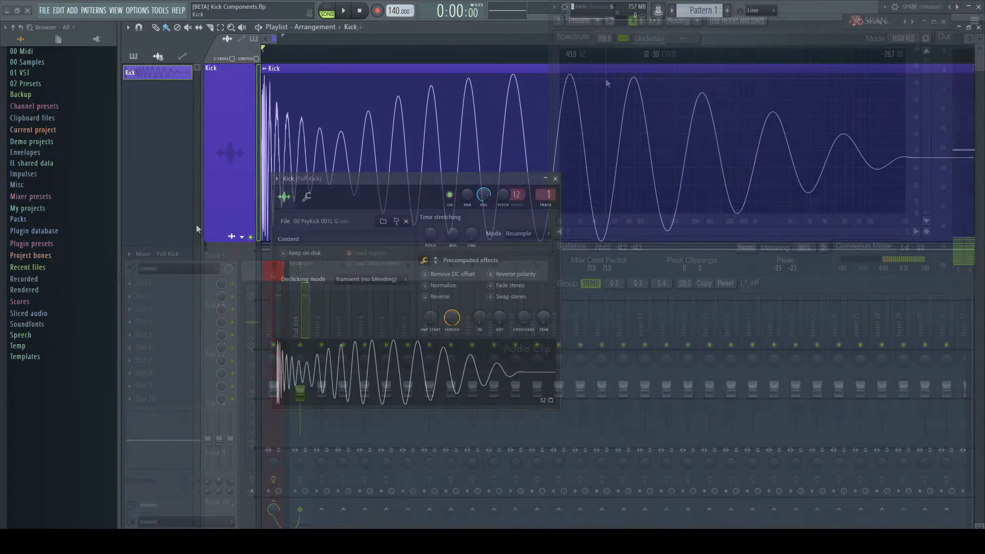
Open the kick sample in the Edison audio editor and detect its pitch regions.
right_click(387, 373)
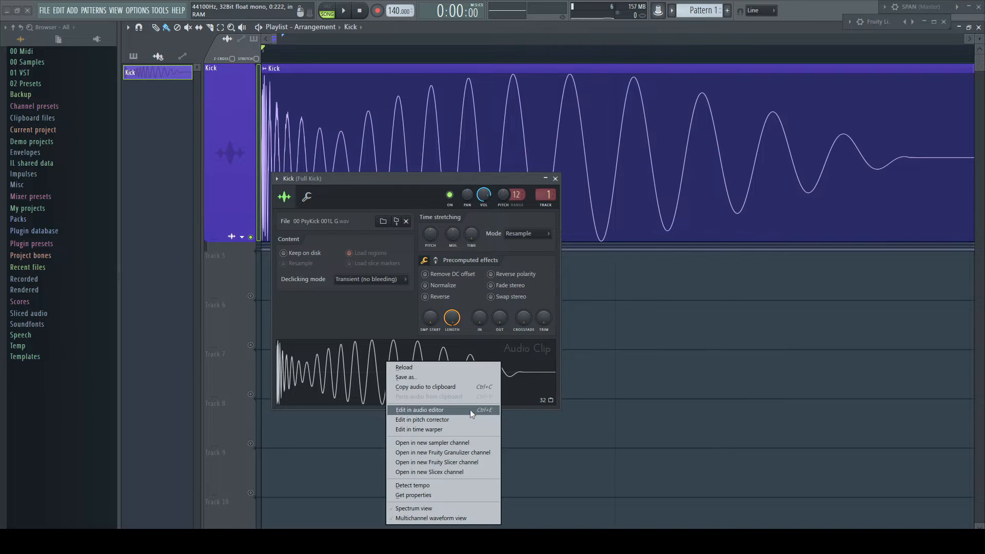
left_click(449, 409)
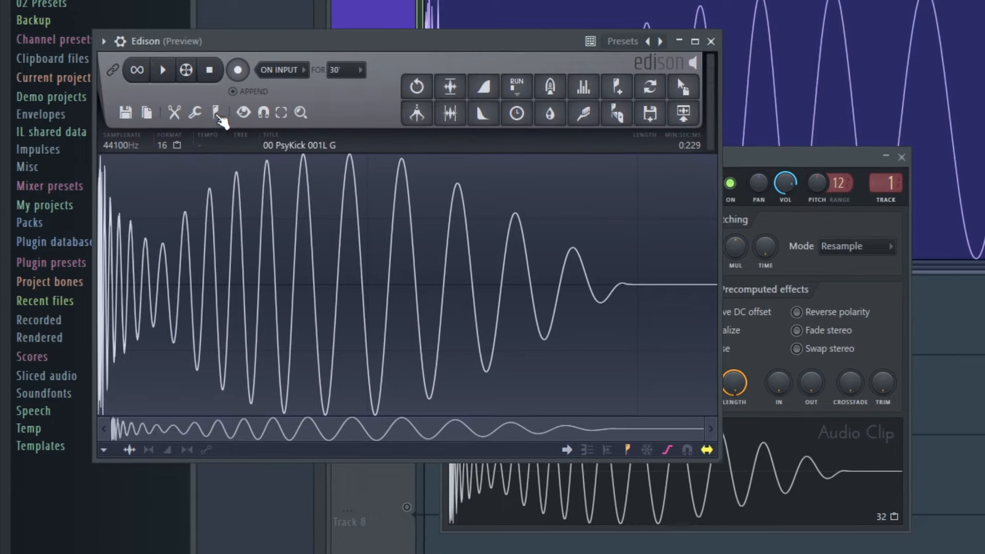
left_click(184, 127)
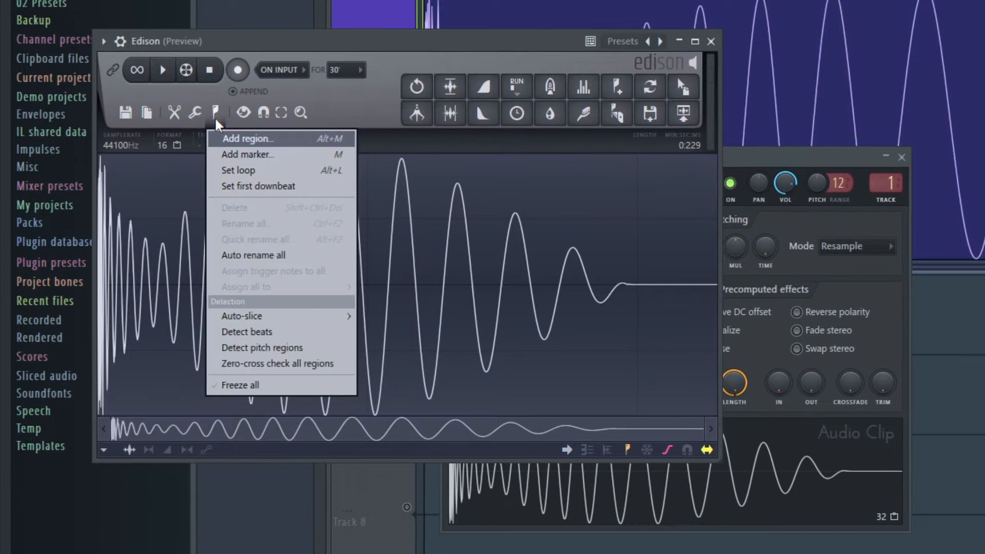
left_click(282, 347)
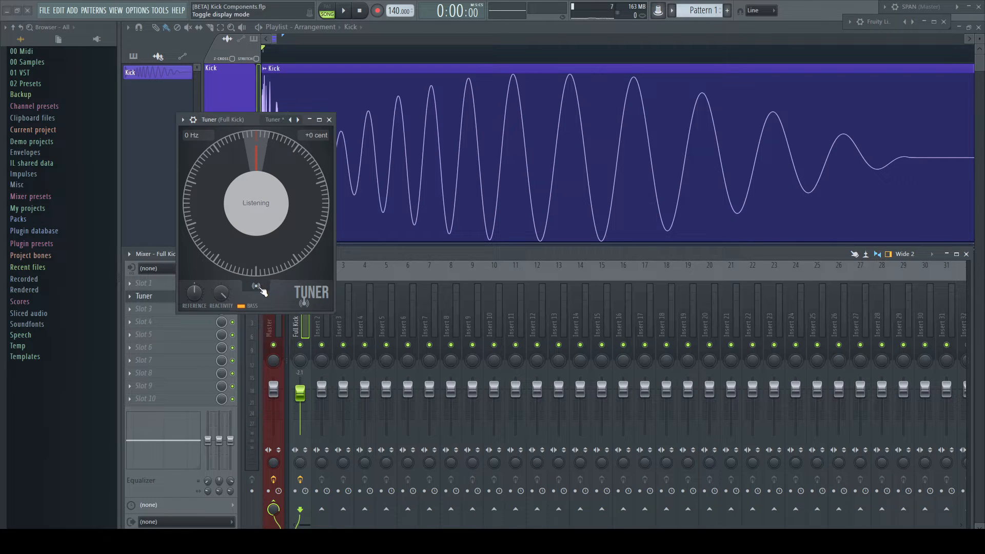
Switch the Full Kick track's Tuner to the plain note display and play the kick to read its pitch.
left_click(256, 287)
left_click_drag(256, 121, 312, 148)
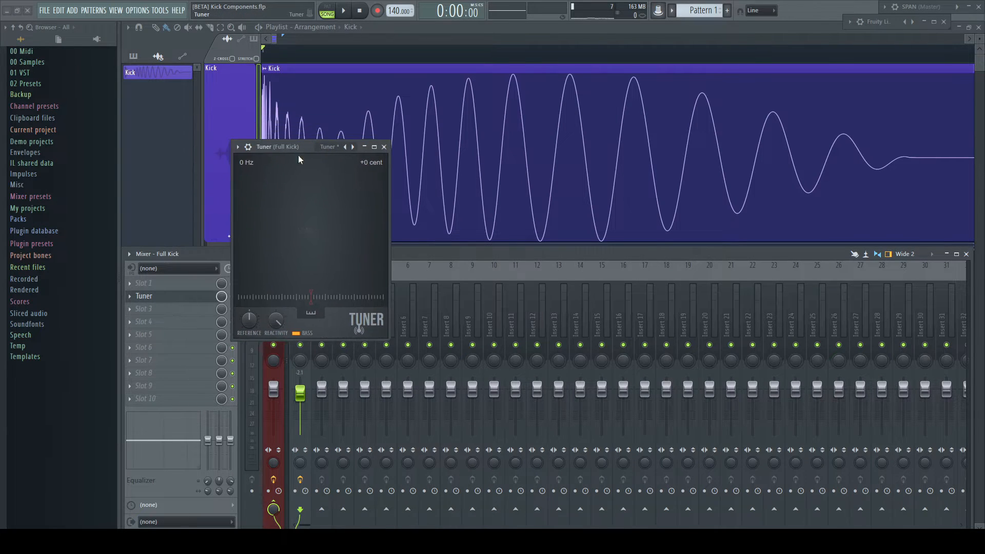
key("space")
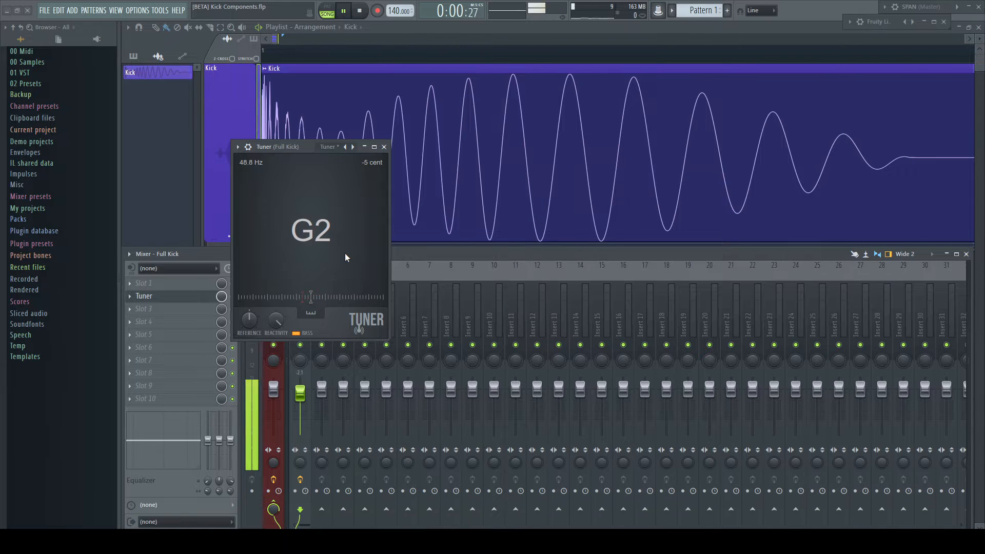
key("space")
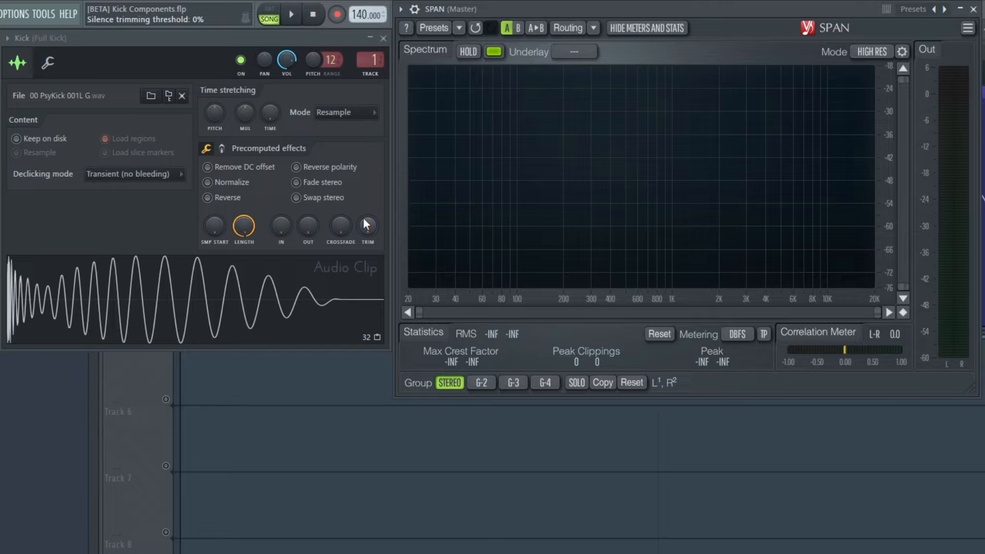
Play the kick while lowering its channel pitch, watch the spectrum in SPAN, and return the pitch to 0 cents.
key("space")
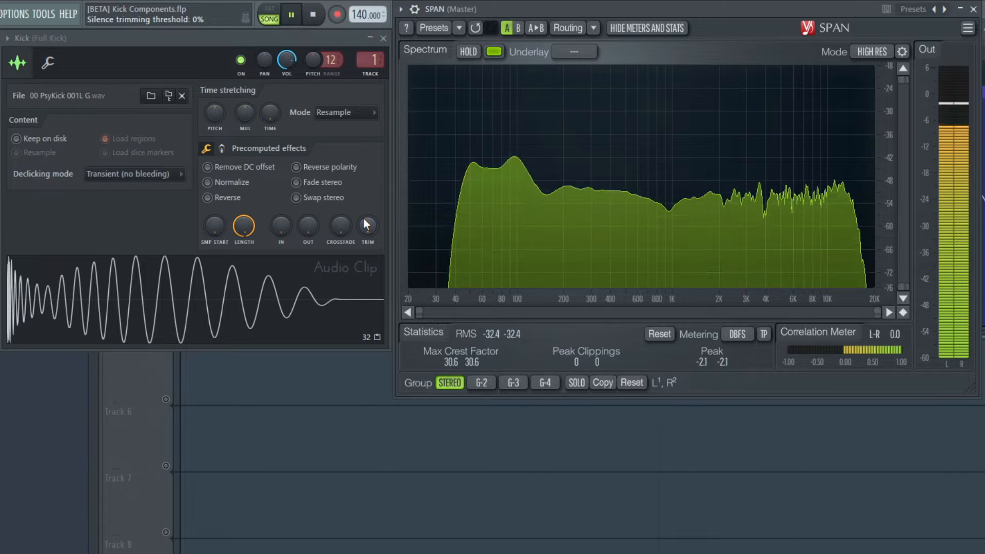
left_click_drag(315, 60, 320, 124)
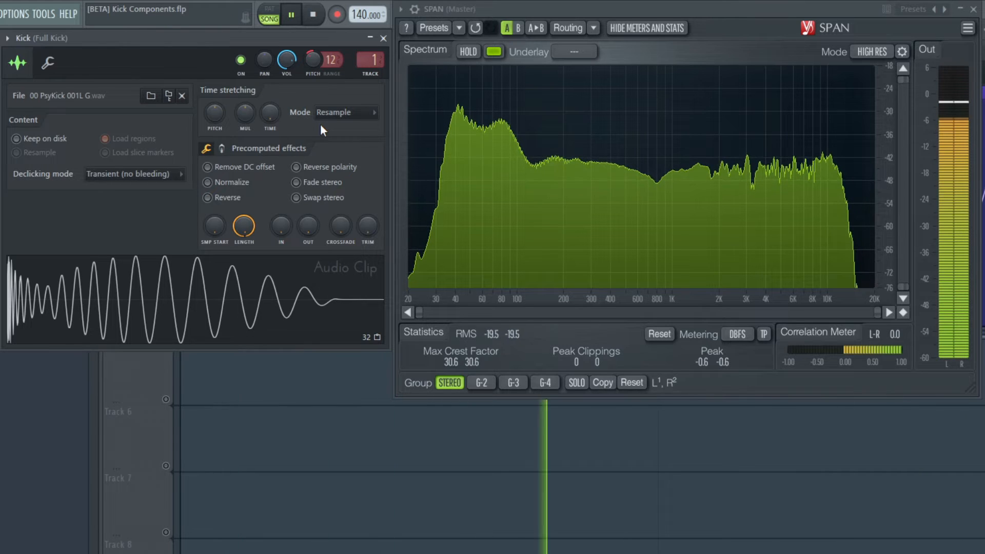
scroll(314, 62, "up", 4)
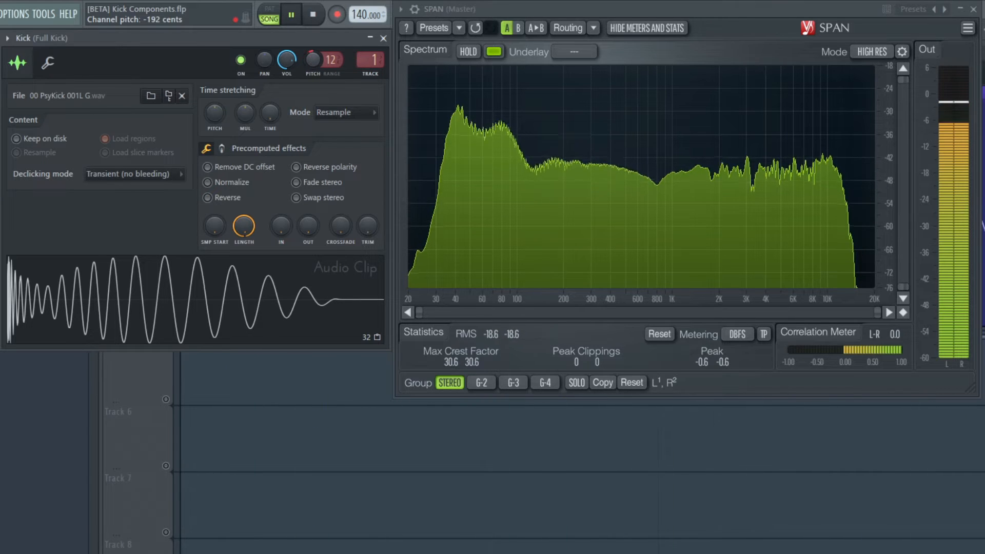
left_click_drag(315, 63, 315, 46)
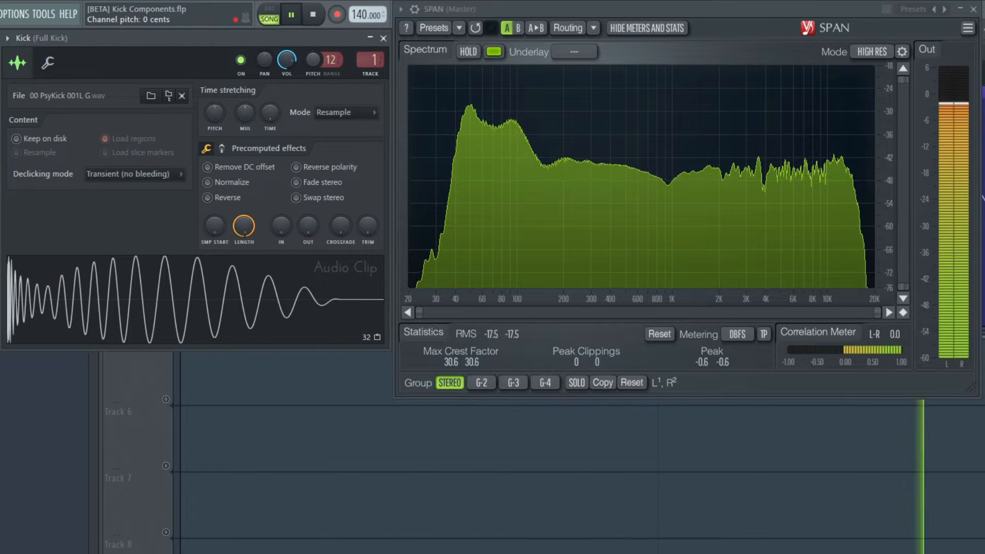
key("space")
Switch the kick's time stretching to Stretch mode and audition the sample with pitch shifts of +200 and -300 cents.
left_click(339, 112)
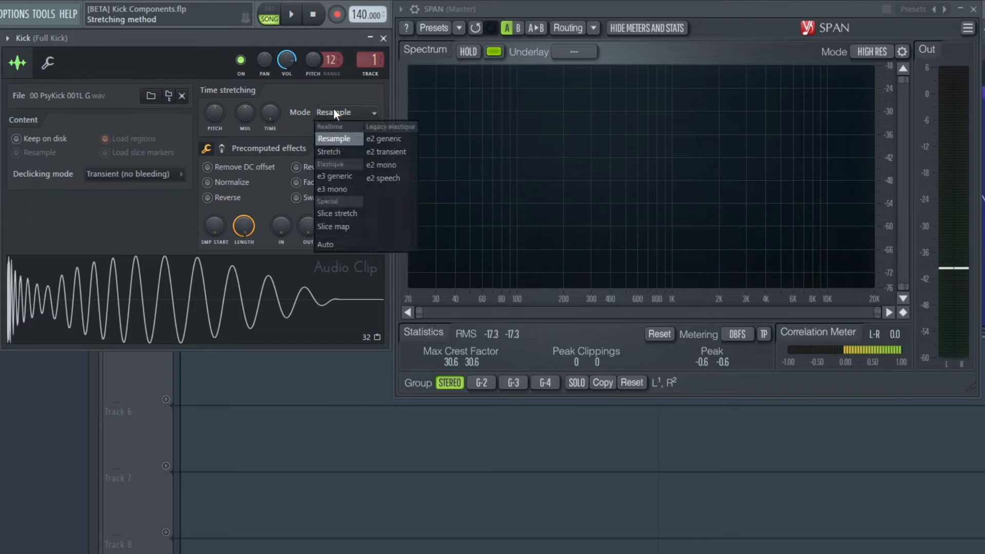
left_click(341, 155)
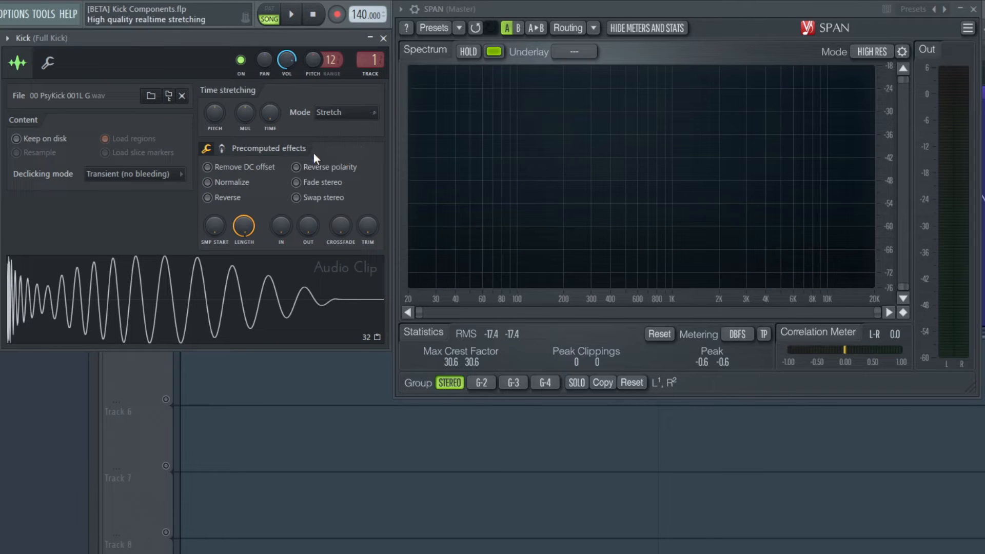
left_click_drag(215, 116, 215, 104)
key("space")
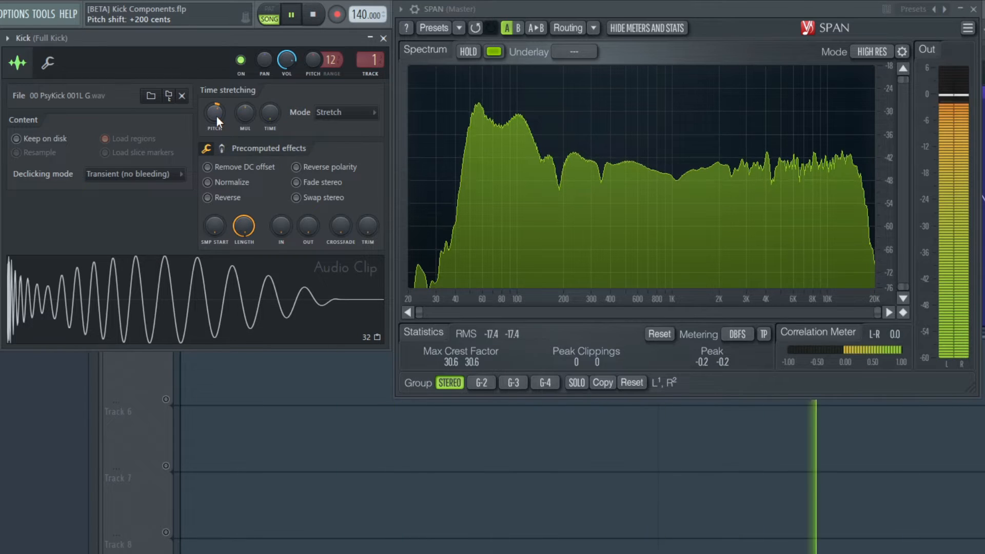
key("space")
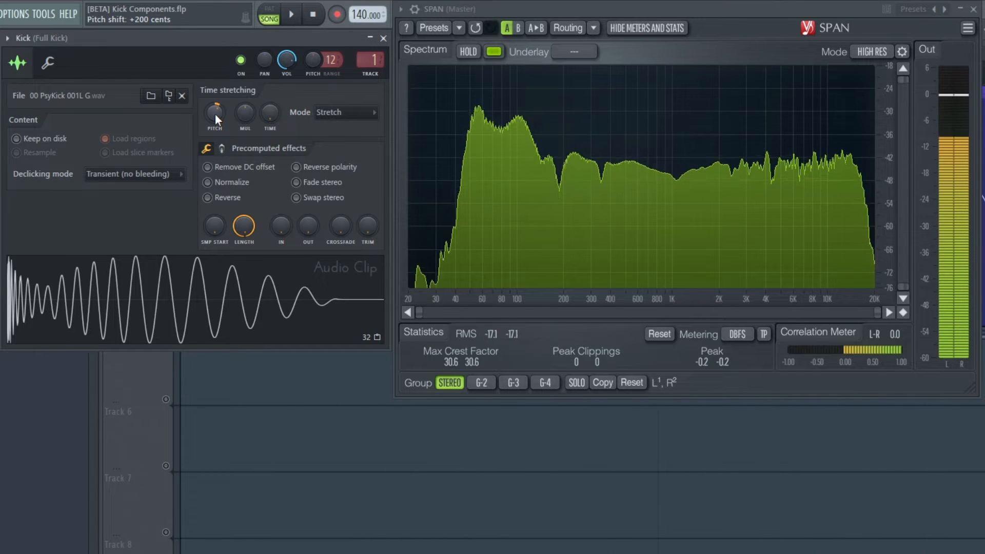
left_click_drag(214, 113, 215, 133)
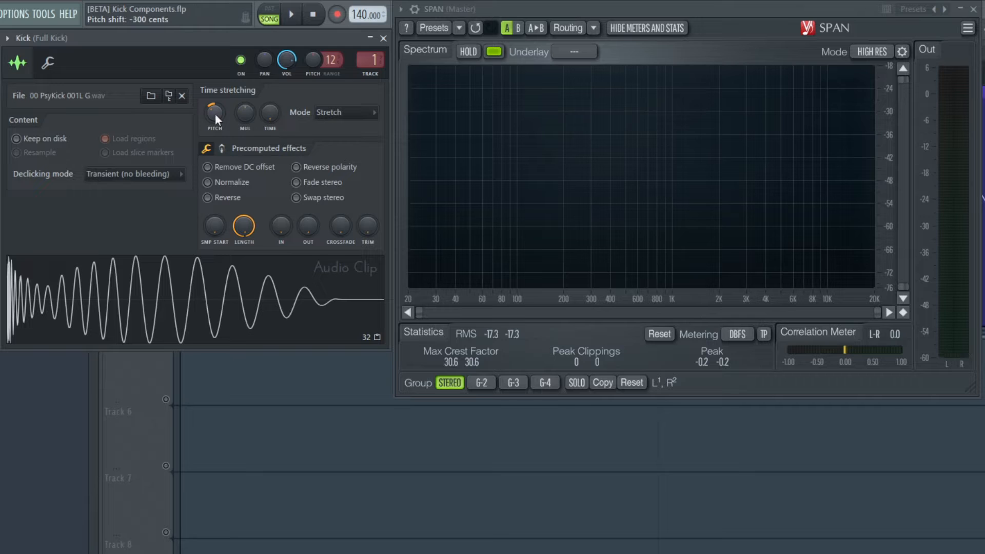
key("space")
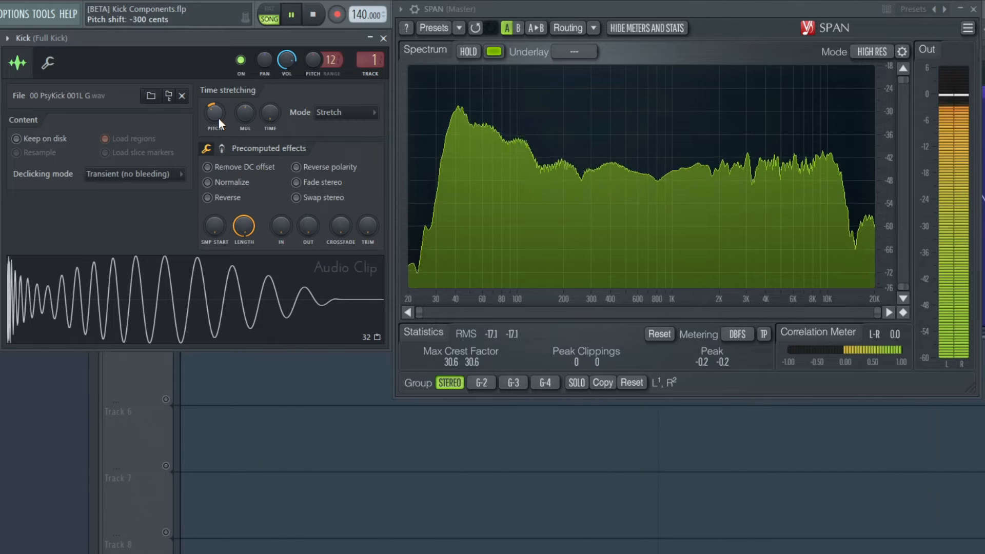
key("space")
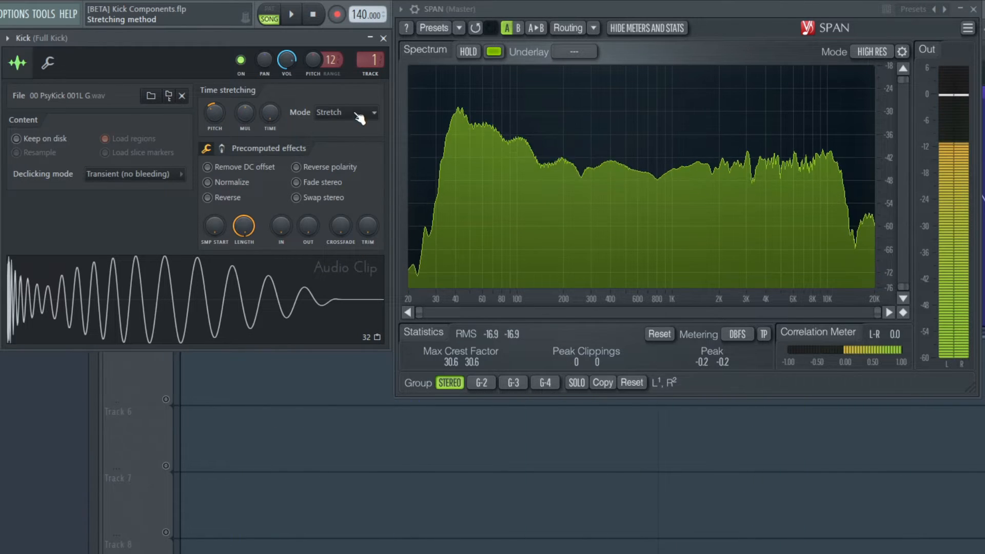
Change the stretching mode to e3 generic and play the kick with pitch shifts of -300 and +200 cents.
left_click(359, 118)
left_click(347, 174)
key("space")
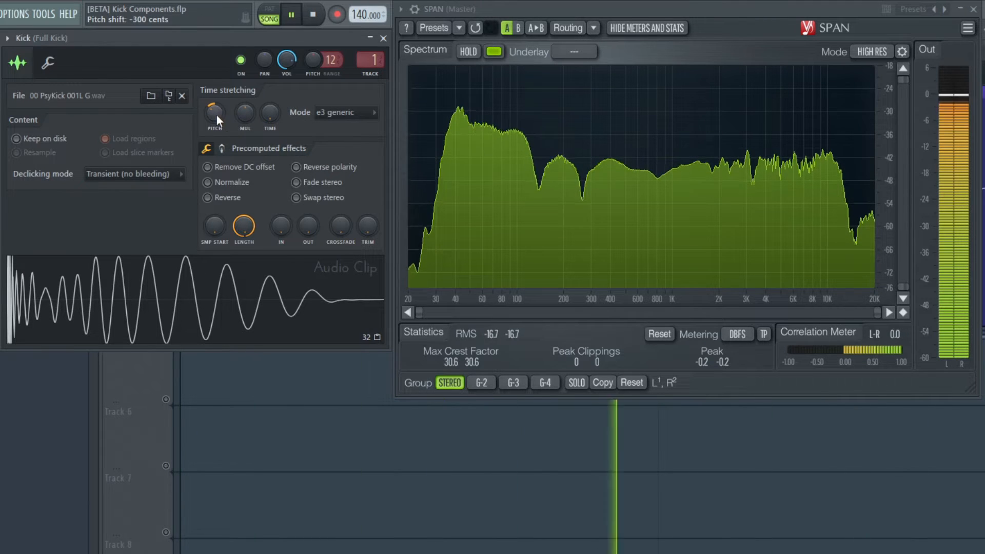
left_click_drag(216, 114, 217, 87)
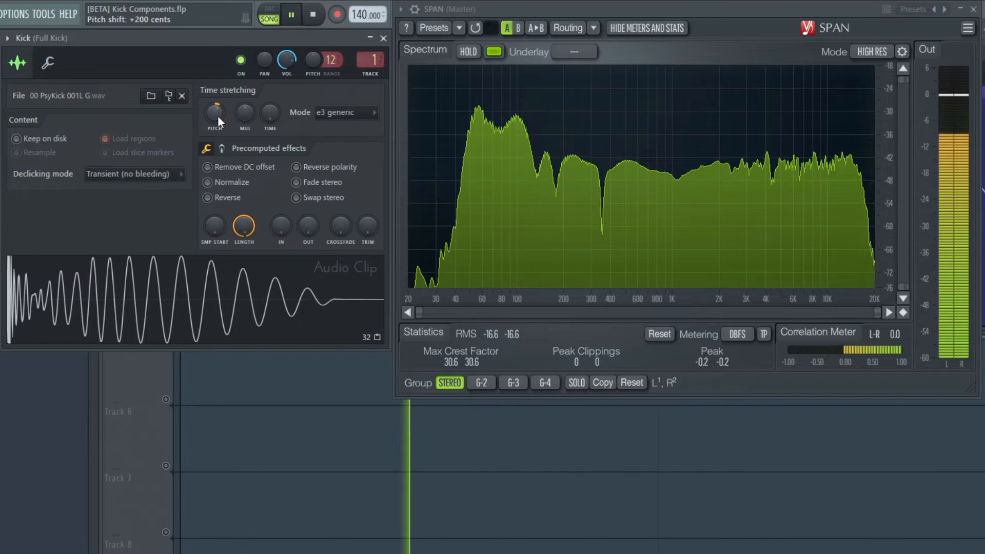
key("space")
Change the stretching mode to e2 transient and play the kick with pitch shifts of +200 and -300 cents.
left_click(344, 113)
left_click(383, 152)
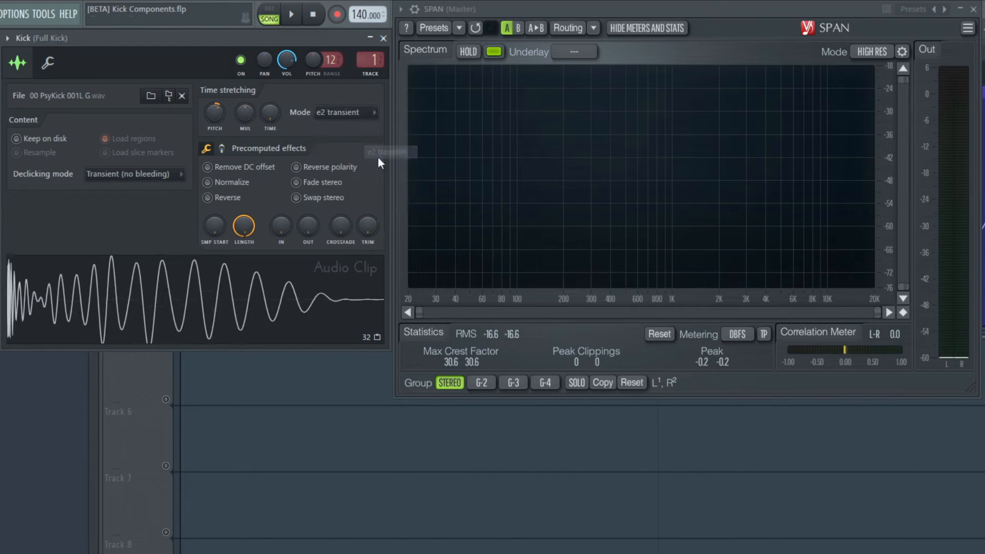
key("space")
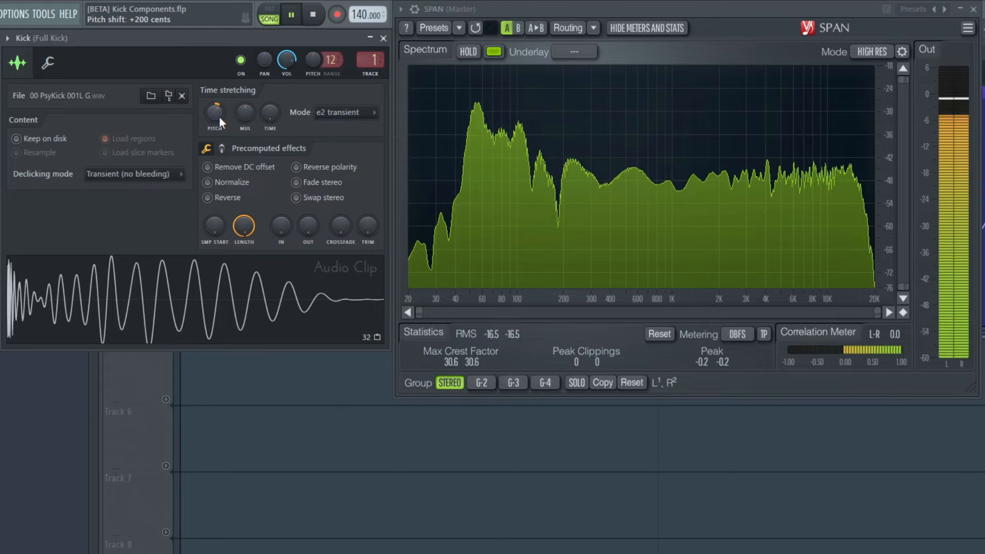
left_click_drag(217, 114, 217, 129)
key("space")
key("space")
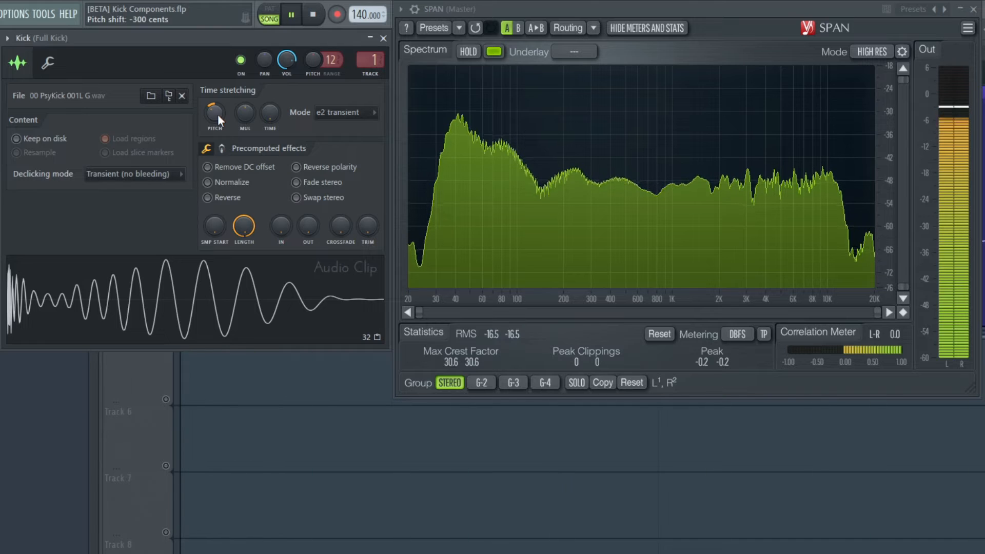
key("space")
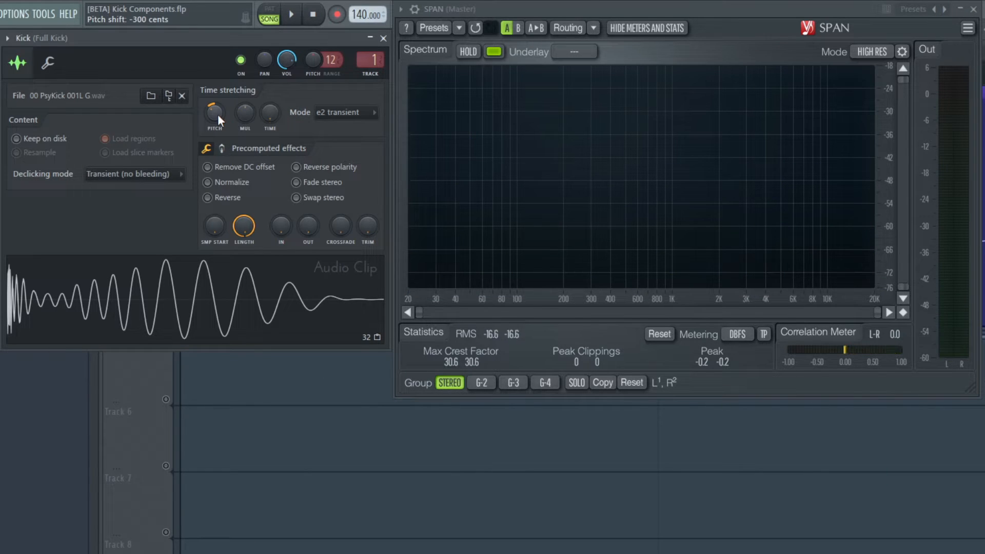
Reset the time-stretching pitch shift to its default and restore the Resample stretching mode.
right_click(219, 111)
left_click(244, 121)
left_click(328, 111)
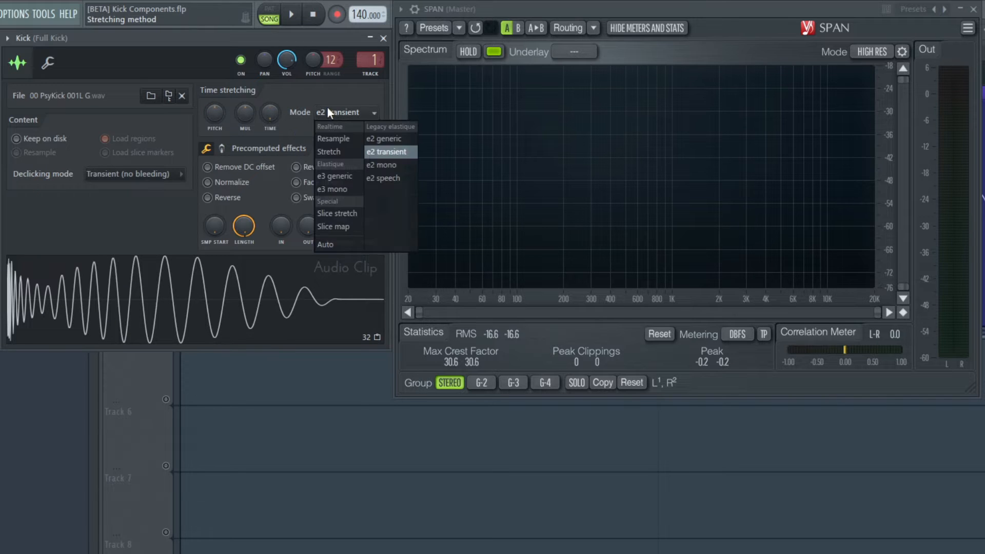
left_click(336, 137)
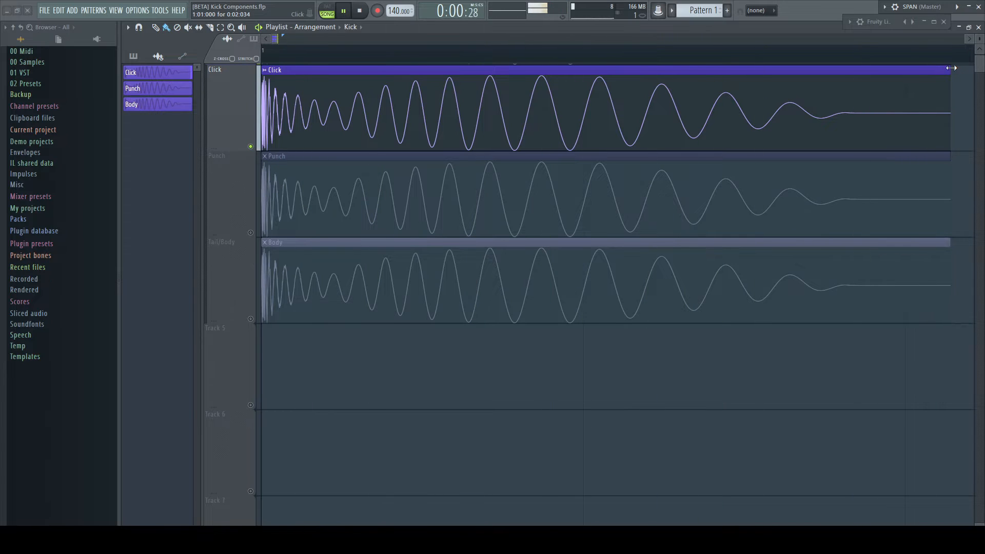
Shorten the Click clip during playback so that only the kick's opening transient remains with its fade-out.
left_click_drag(951, 69, 263, 68)
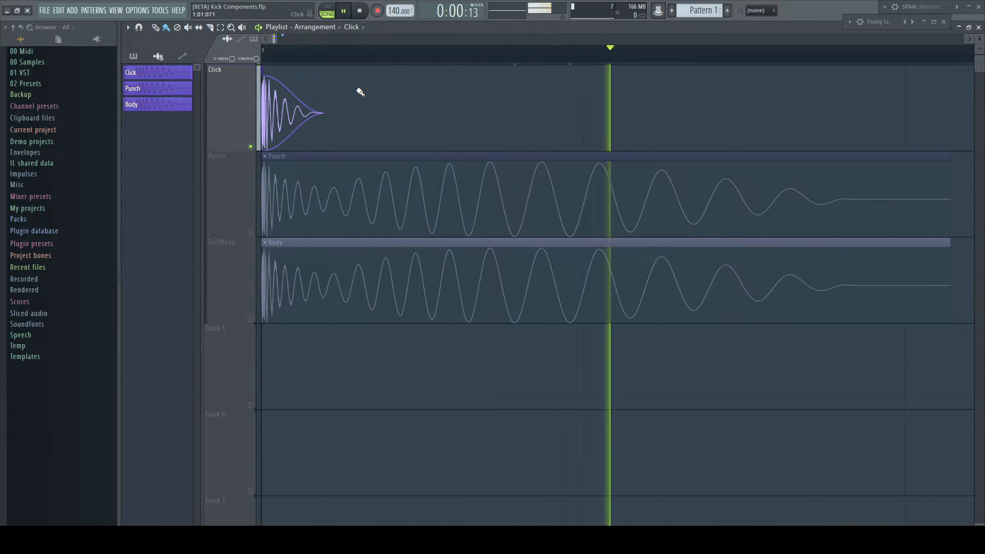
key("space")
Solo the Punch track, trim off the click at the Punch clip's start and cut its tail to a length of 0:00:108.
right_click(251, 233)
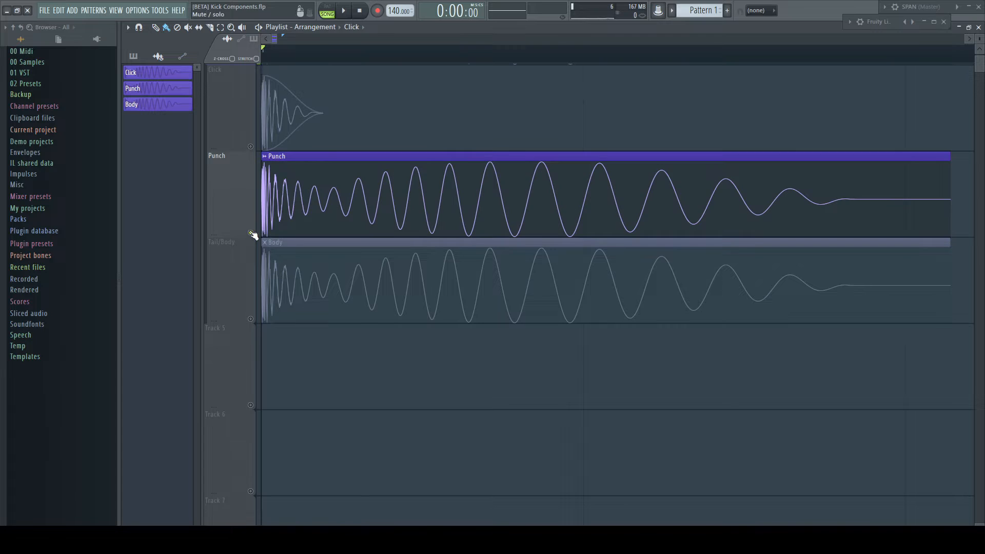
key("space")
left_click_drag(263, 161, 269, 161)
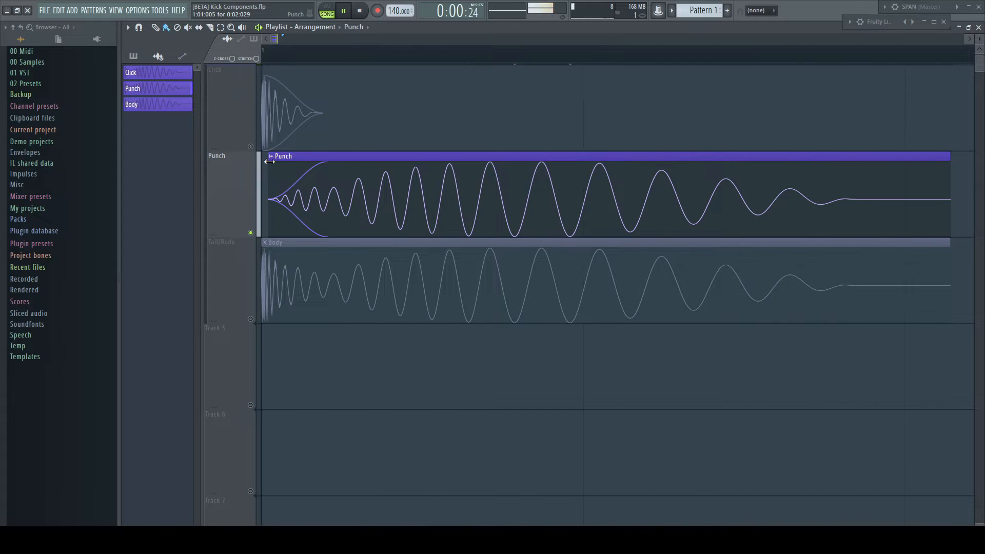
left_click_drag(949, 160, 410, 179)
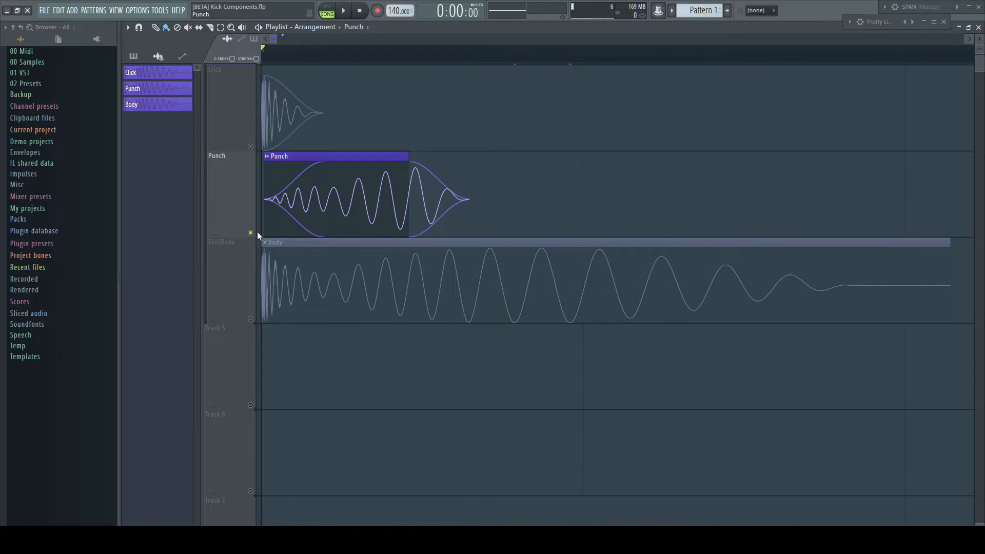
Mute Punch, unmute Tail/Body, and trim the Body clip's start to just before the Punch clip's end, checking it by ear.
left_click(250, 232)
left_click(251, 319)
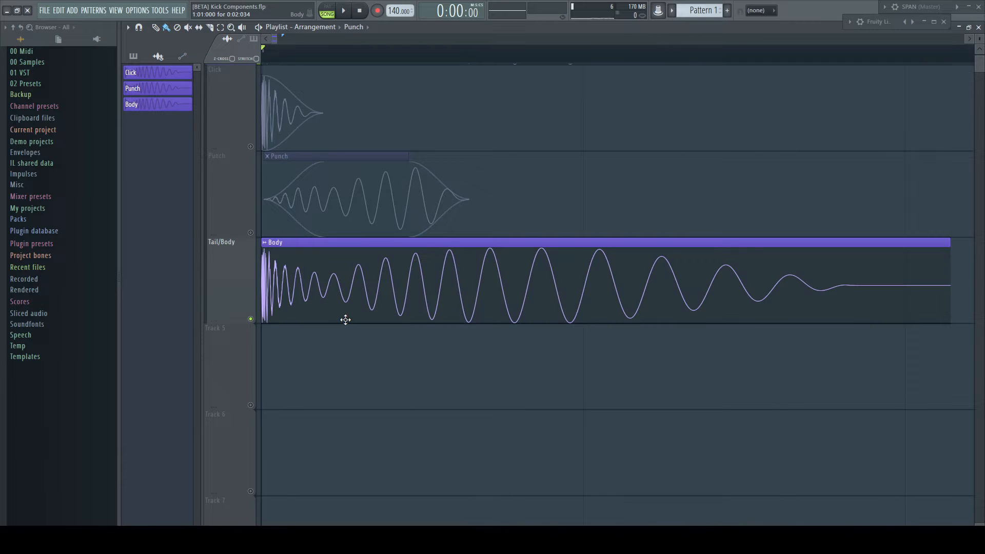
left_click_drag(263, 258, 394, 266)
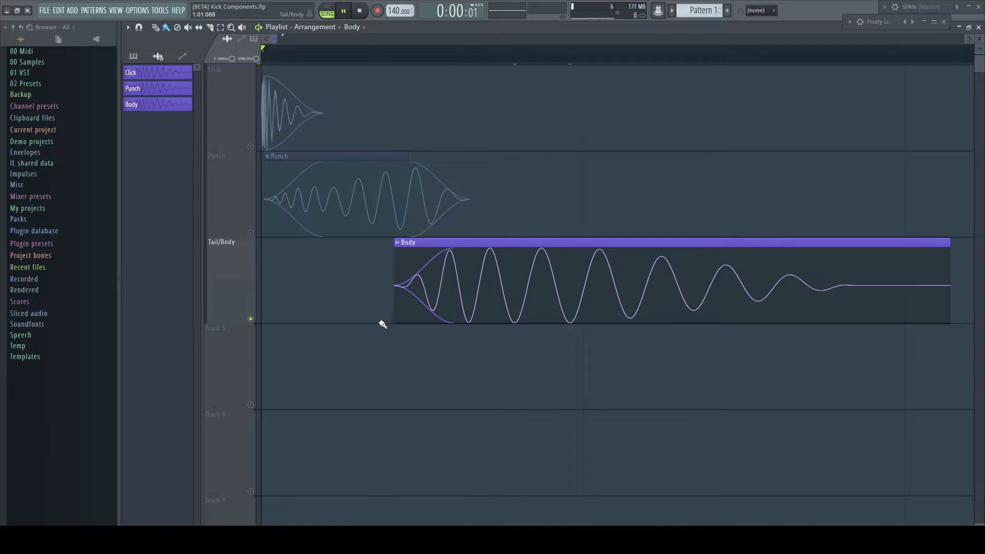
key("space")
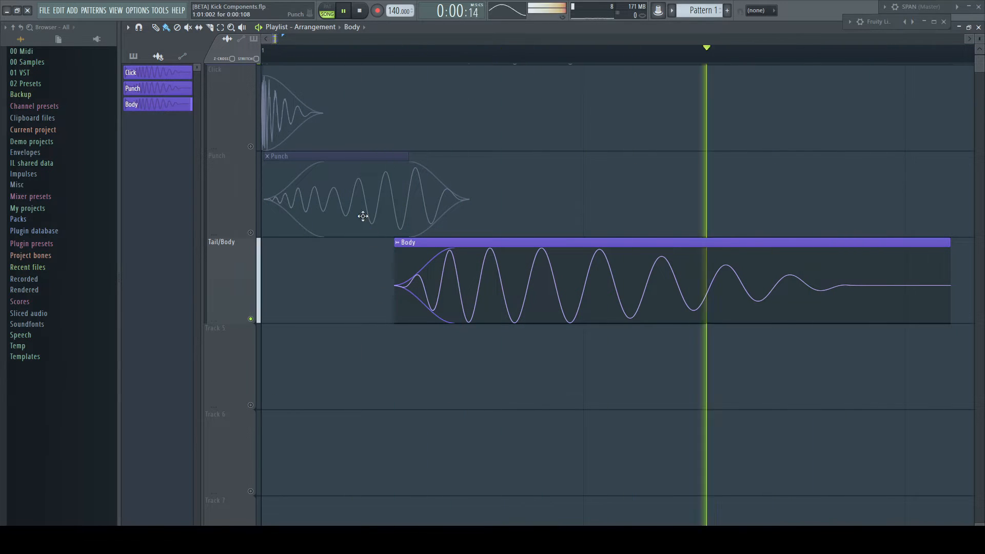
With all three tracks unmuted and playing, shorten the Punch clip to 0:00:100 and trim the Body clip's start to just past its end.
left_click(250, 147)
left_click(251, 233)
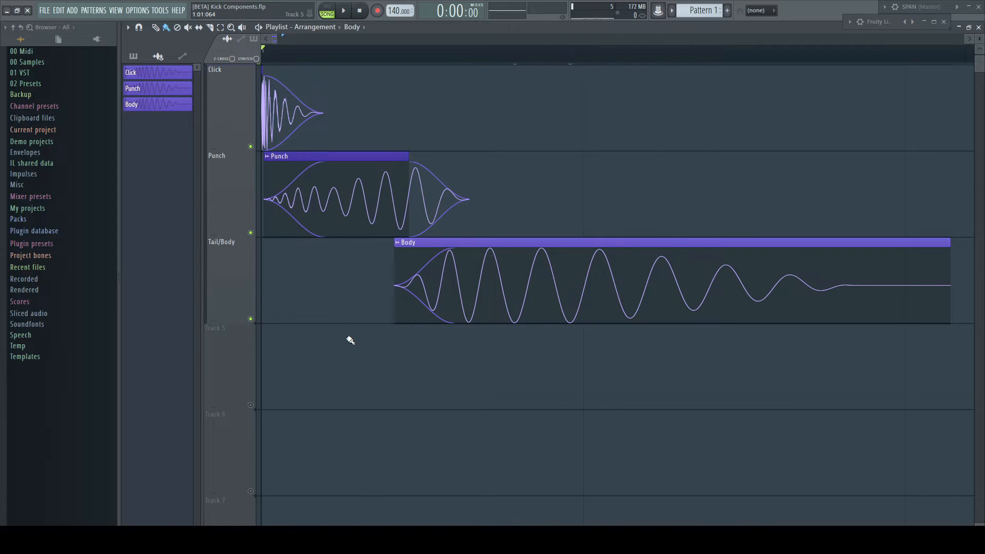
key("space")
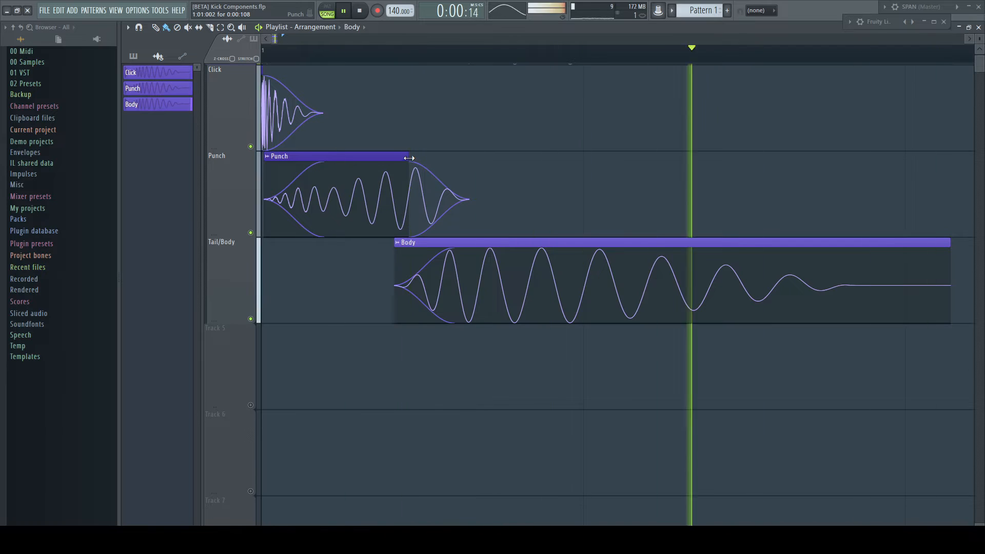
left_click_drag(409, 158, 398, 159)
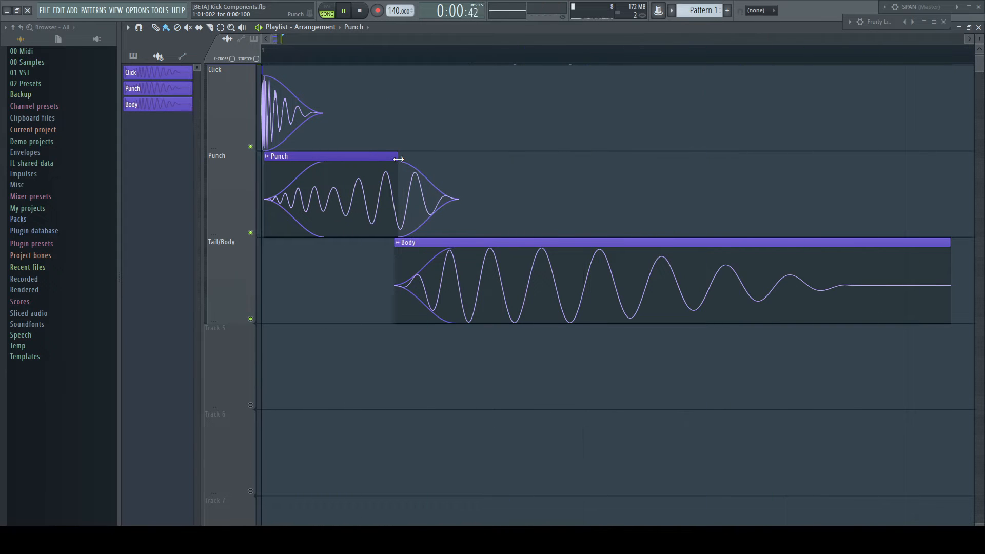
left_click_drag(395, 244, 407, 247)
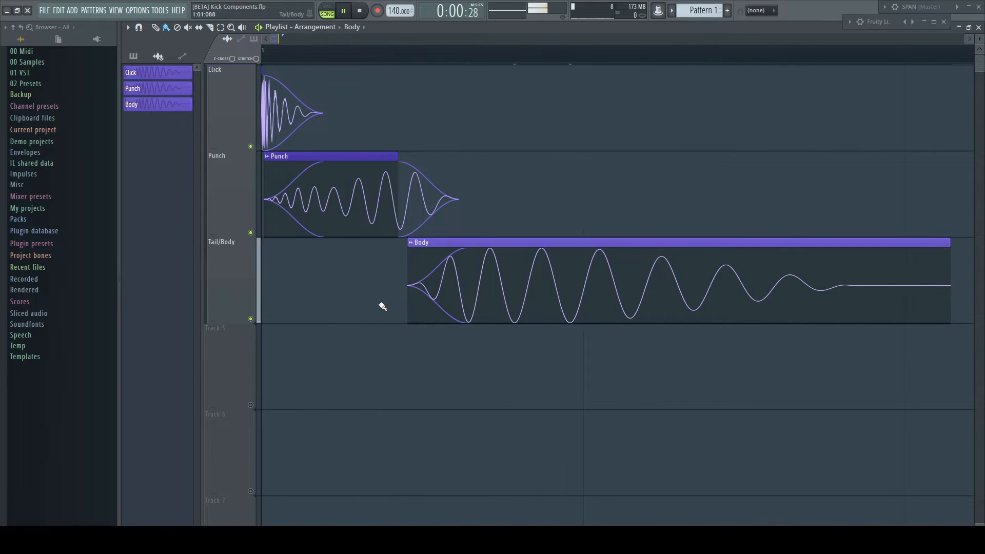
Solo the Click, Punch and Tail/Body tracks in turn during playback, and unmute all three to hear the complete kick.
right_click(251, 147)
right_click(251, 233)
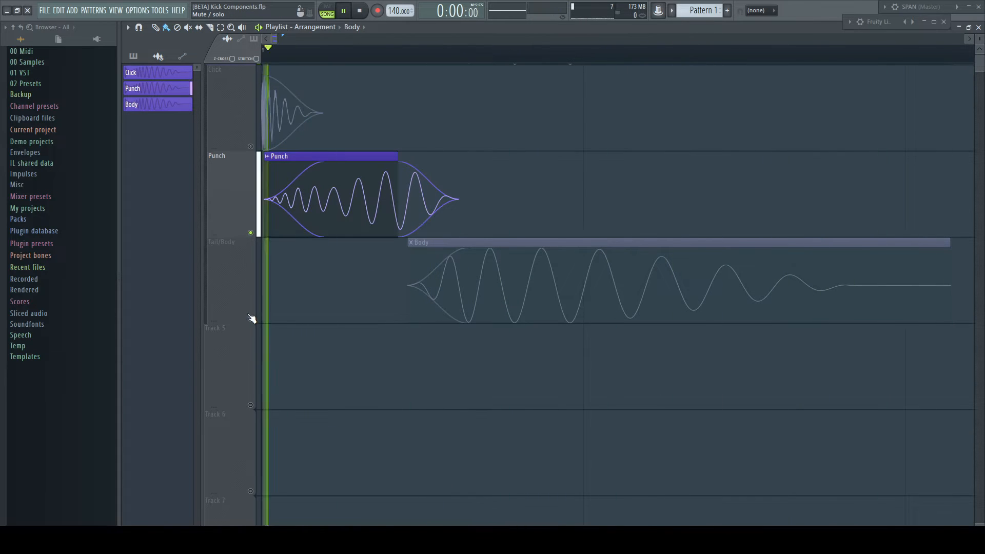
right_click(251, 318)
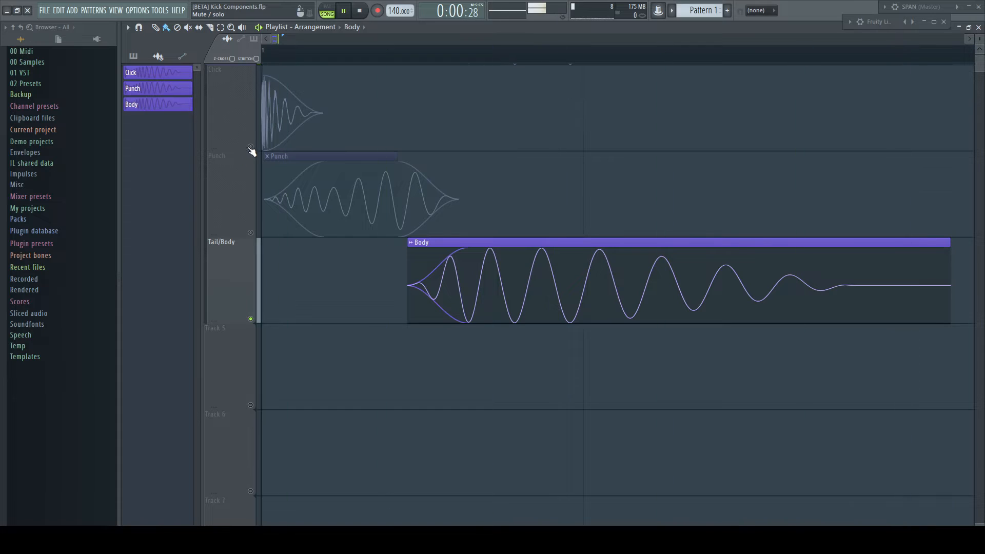
left_click(251, 147)
left_click(251, 233)
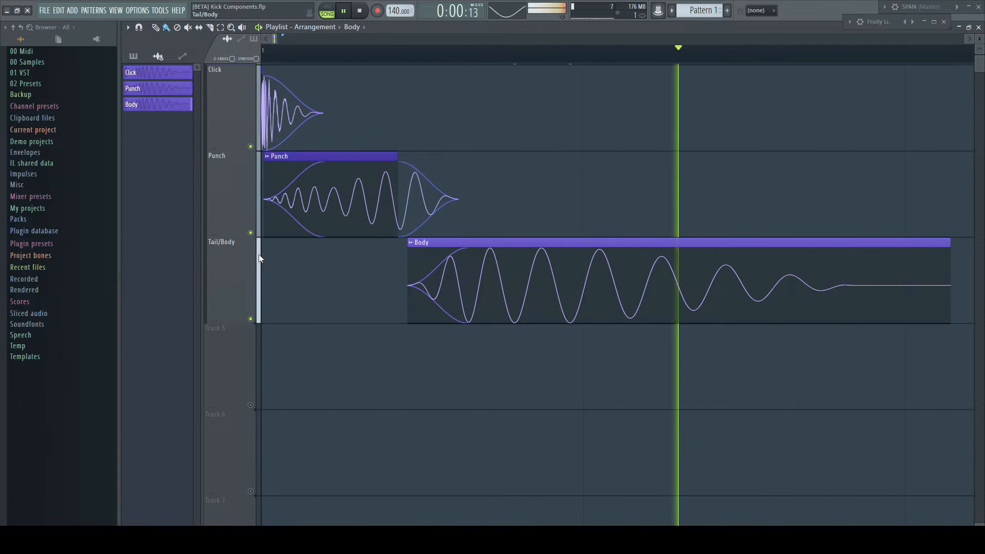
key("space")
Open the Click, Punch and Tail/Body samplers from the channel rack and audition the layers with their volume envelopes.
key("F6")
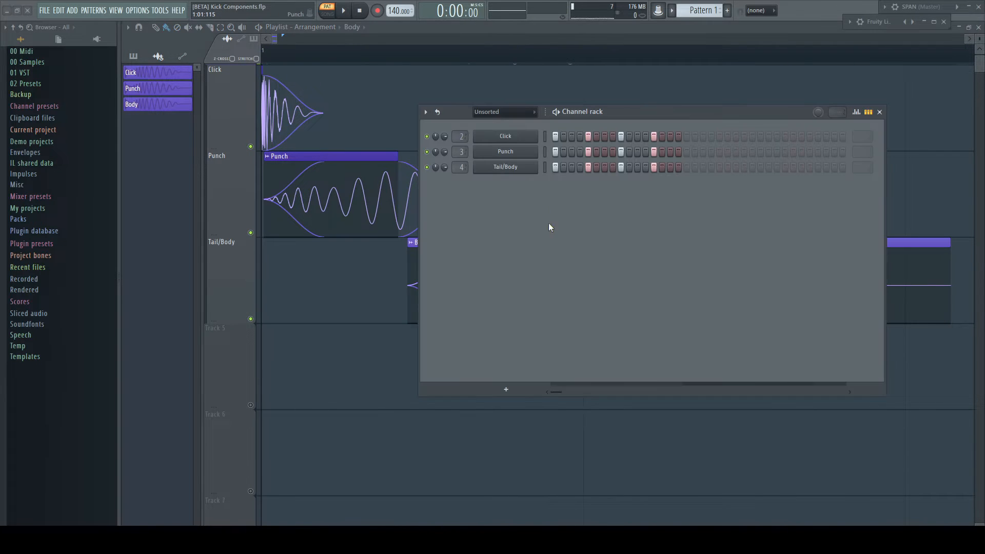
left_click(513, 136)
left_click(512, 152)
left_click(513, 167)
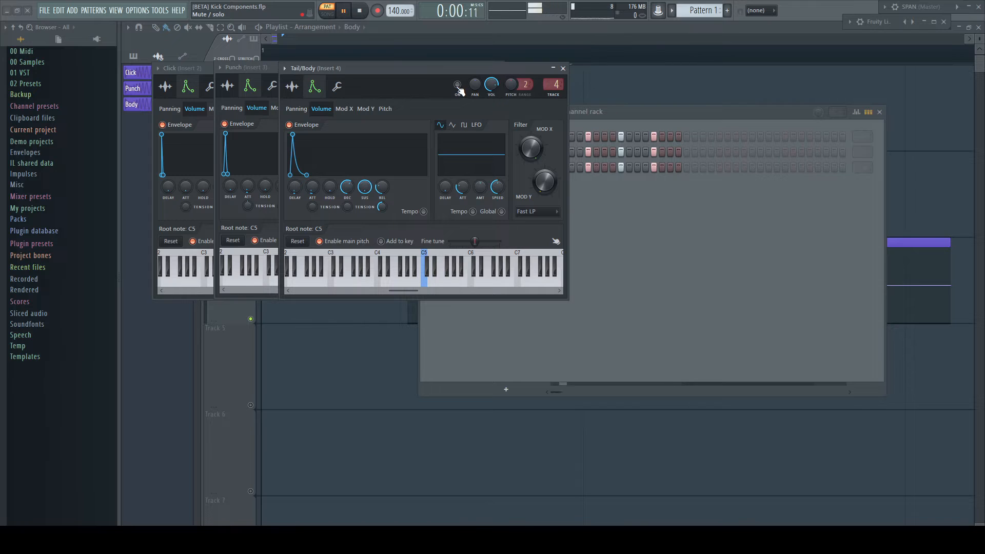
left_click(200, 69)
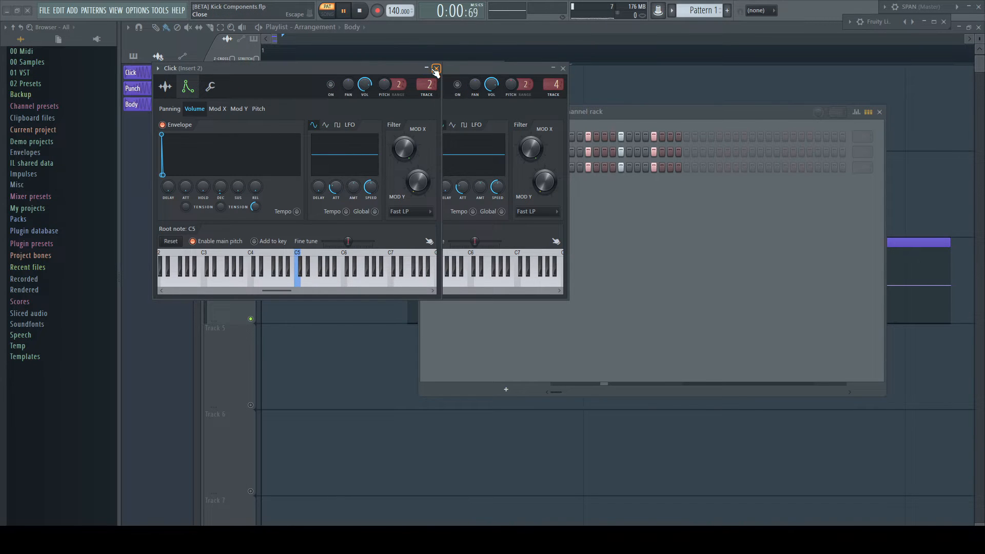
left_click(456, 85)
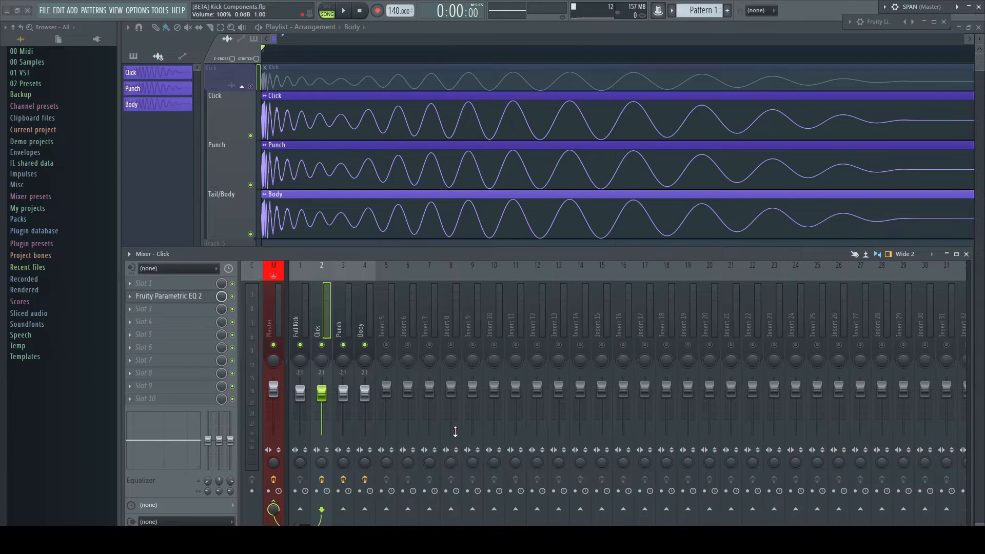
Solo the Click mixer track and raise its EQ's band 1 high-pass to about 3.5 kHz during playback, keeping only the highs.
right_click(322, 346)
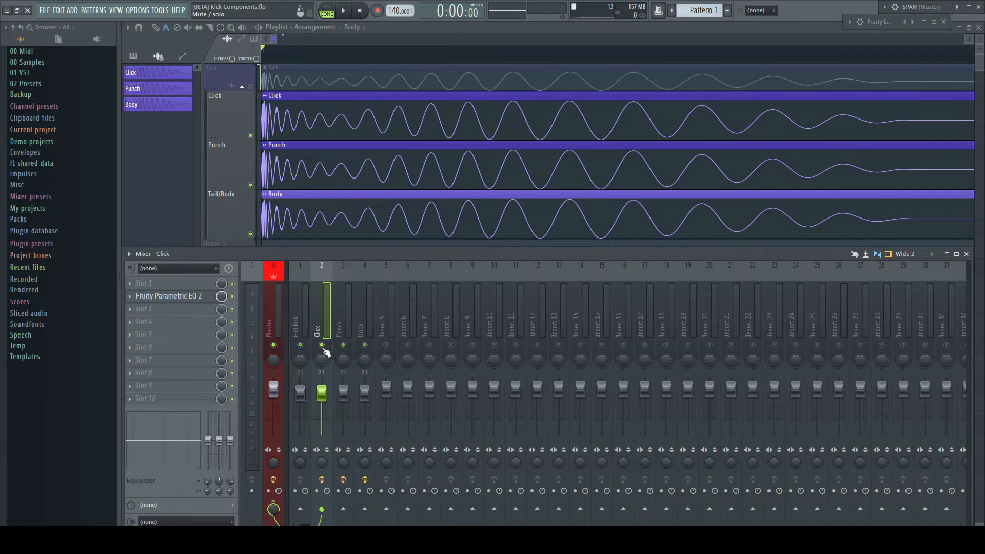
left_click(193, 298)
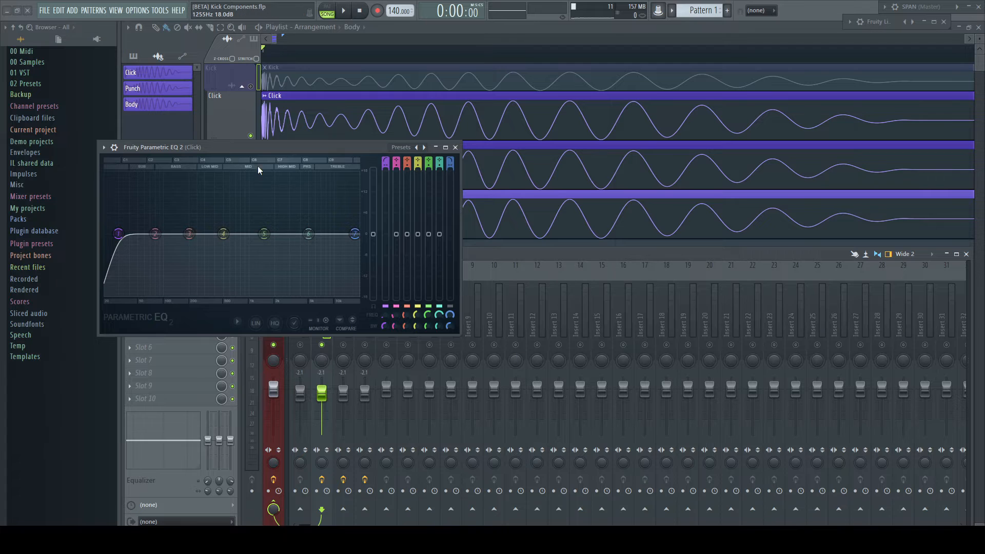
left_click_drag(257, 148, 450, 213)
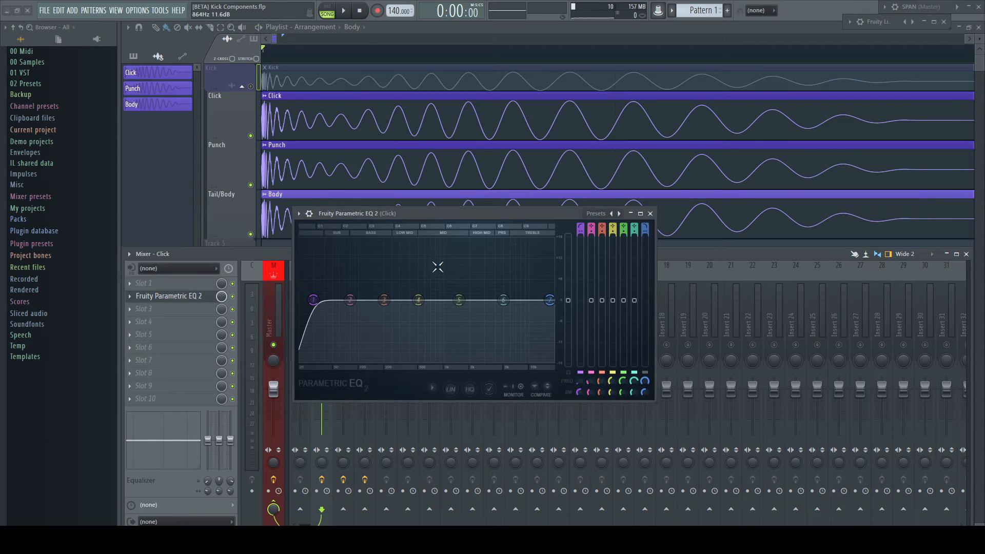
key("space")
left_click_drag(315, 300, 490, 300)
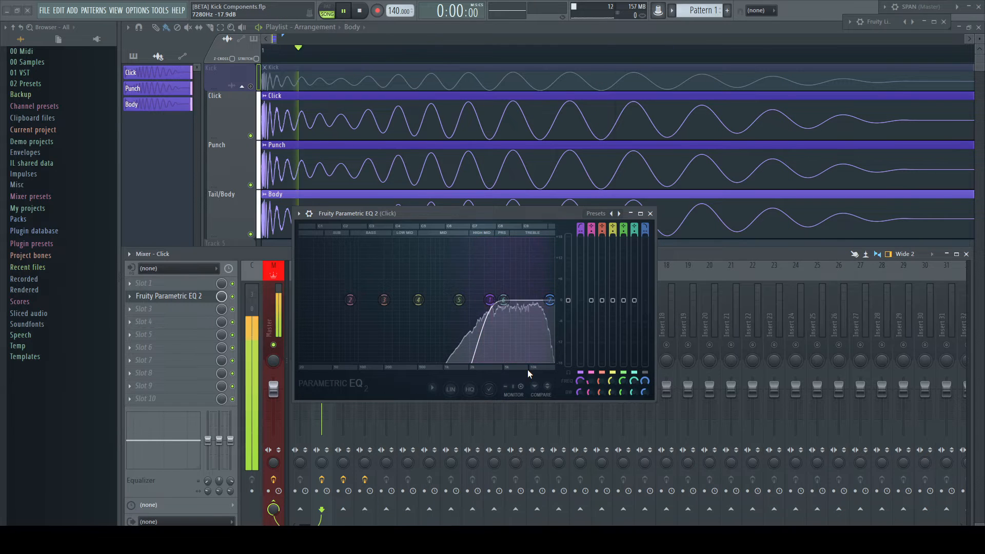
left_click(650, 213)
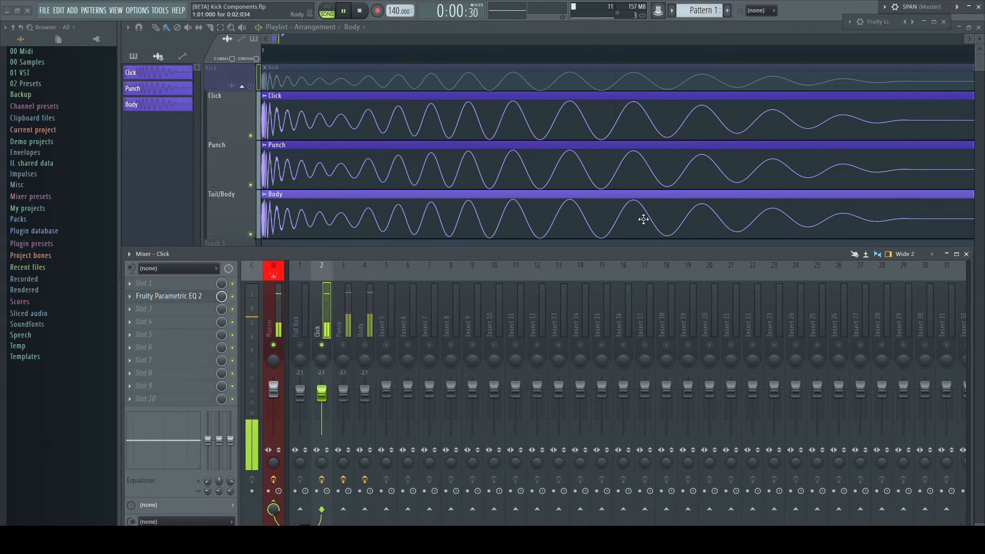
key("space")
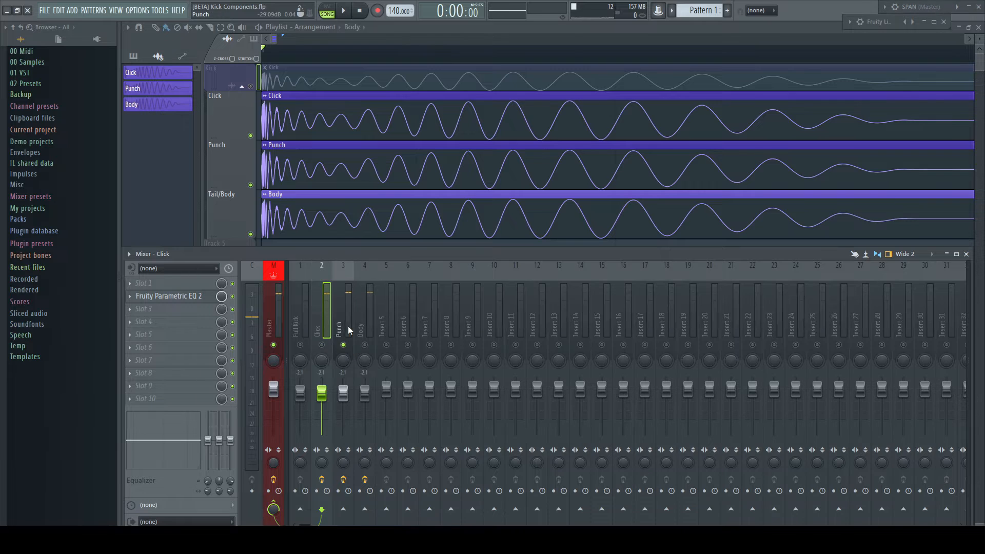
Isolate the mids on the soloed Punch track in its EQ, with a 244 Hz high-pass and a lowered low-pass, checking by ear.
left_click(205, 298)
left_click_drag(496, 255, 439, 255)
left_click_drag(251, 256, 330, 256)
key("space")
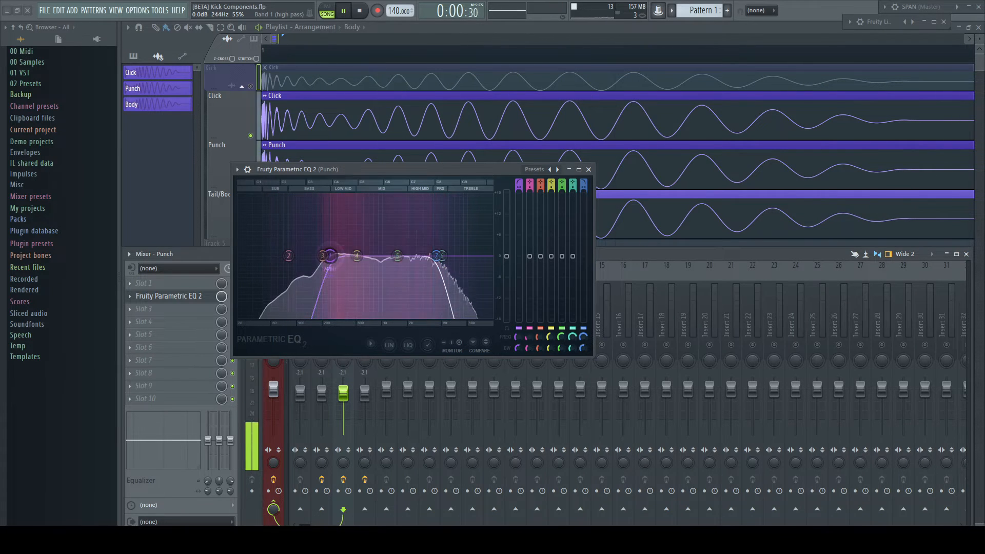
left_click_drag(437, 255, 433, 255)
left_click(588, 169)
key("space")
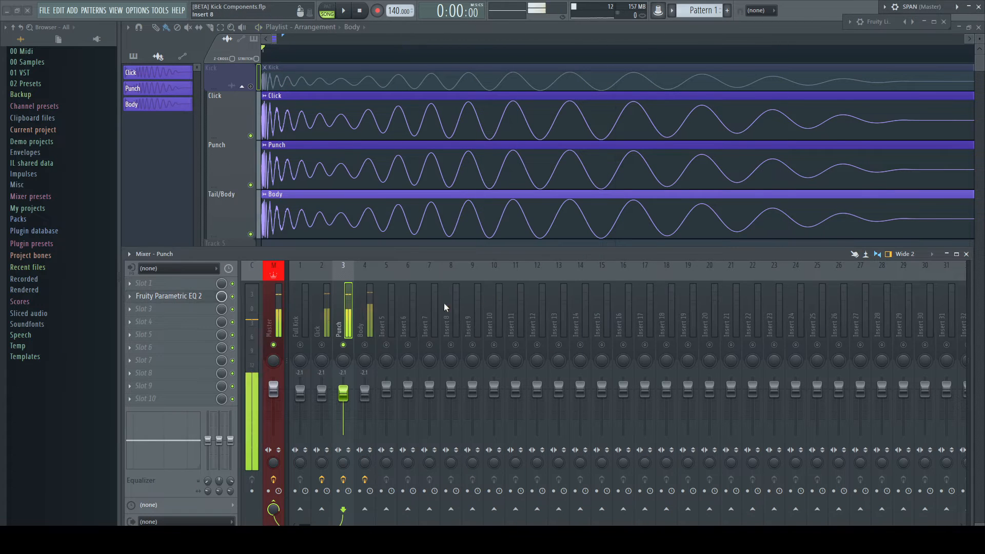
Solo the Body mixer track and lower its EQ's band 7 low-pass to 226 Hz, auditioning the remaining lows.
left_click(193, 298)
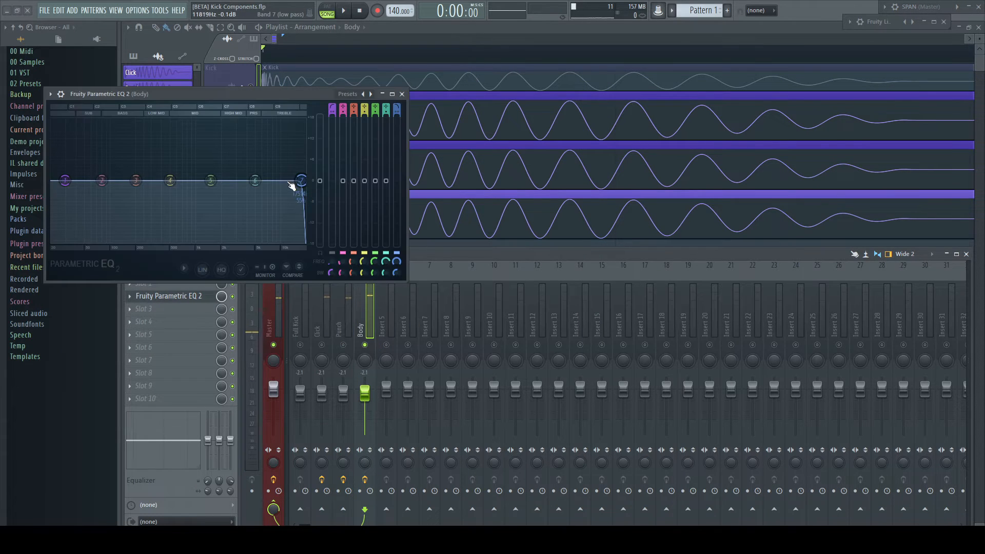
left_click_drag(289, 178, 142, 178)
left_click_drag(198, 97, 492, 153)
key("space")
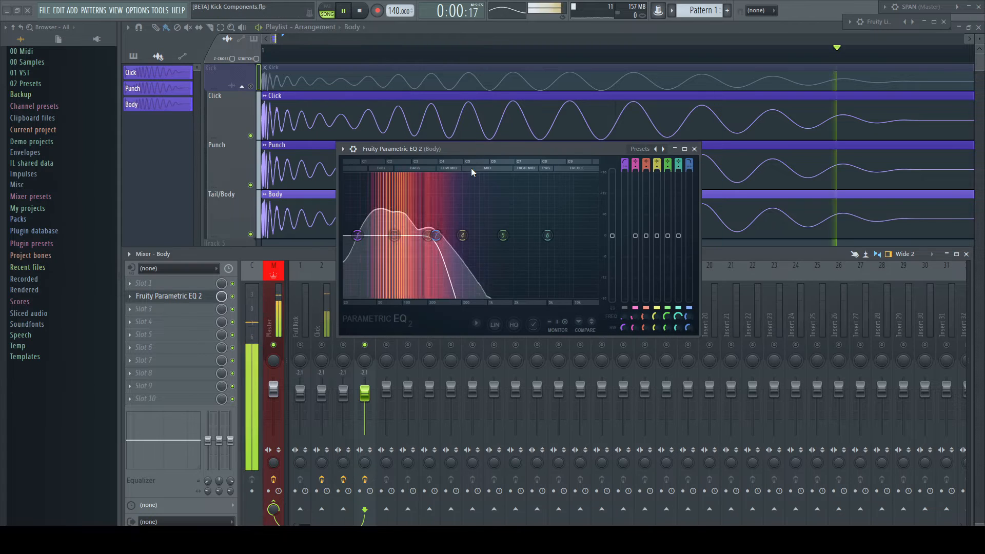
left_click_drag(432, 235, 432, 235)
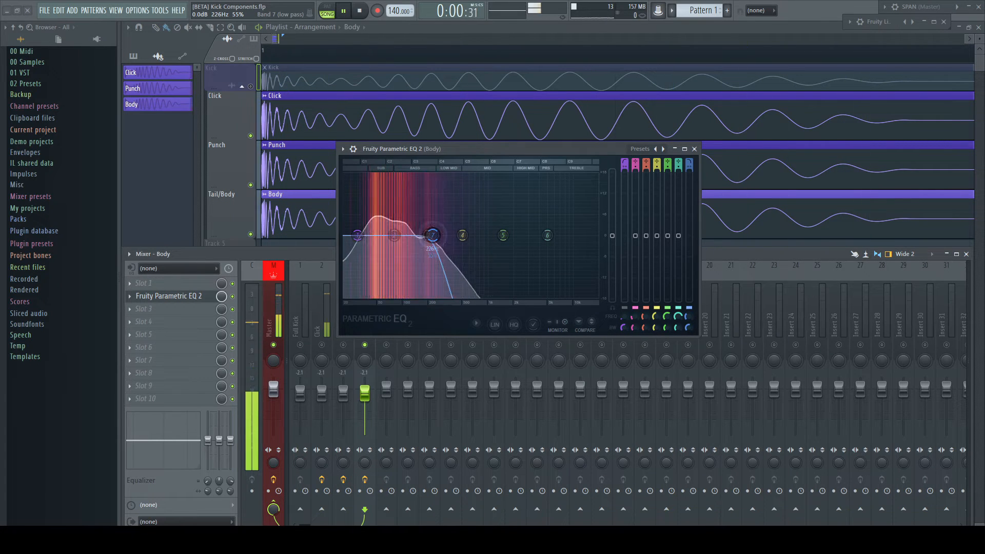
key("space")
left_click(694, 149)
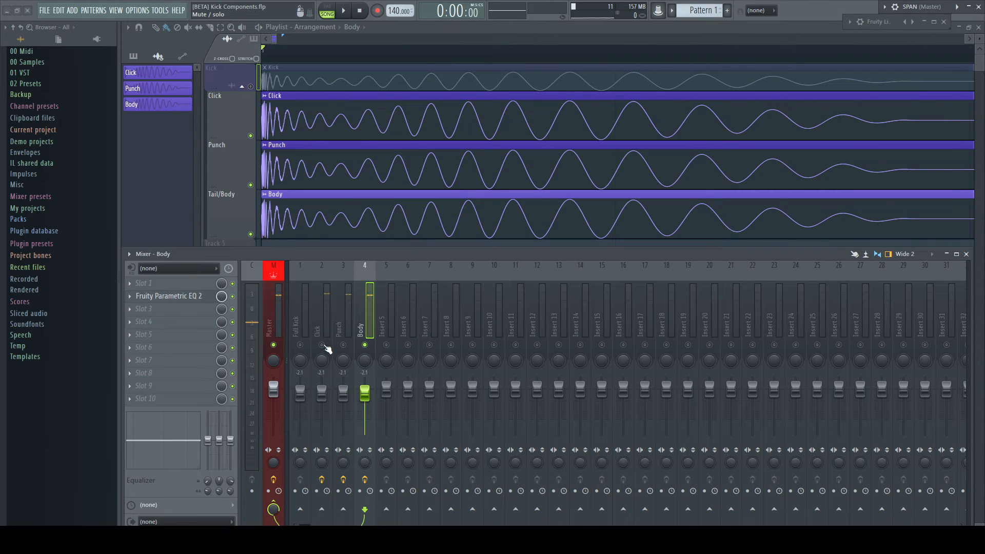
Play the Click, Punch and Body tracks together and lower the Body EQ's low-pass cutoff slightly further.
key("space")
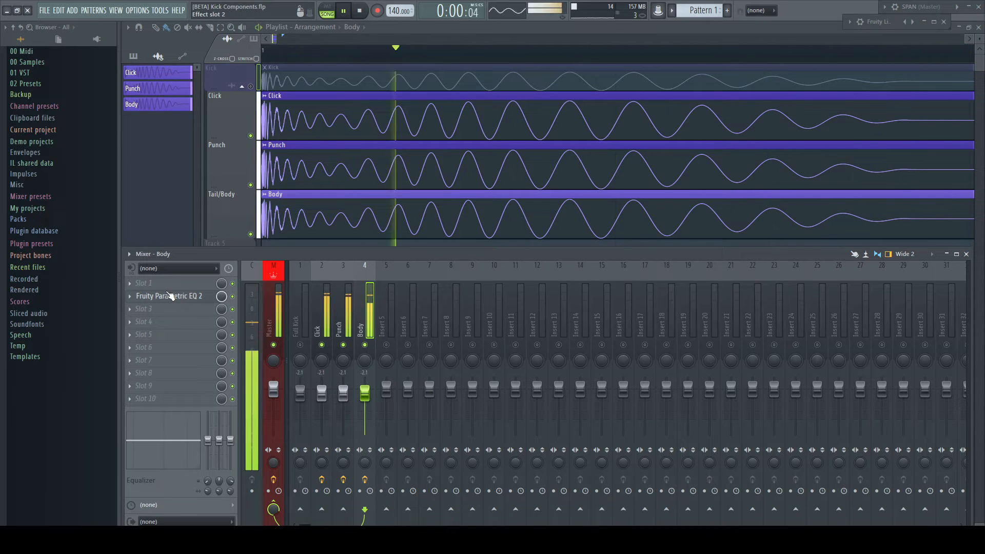
left_click(208, 297)
left_click_drag(432, 235, 426, 235)
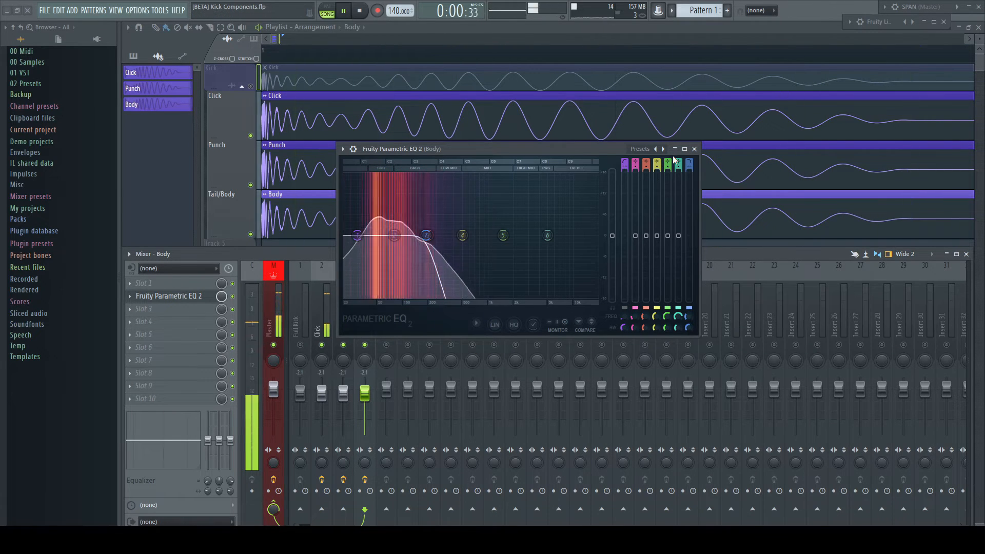
left_click(695, 148)
key("space")
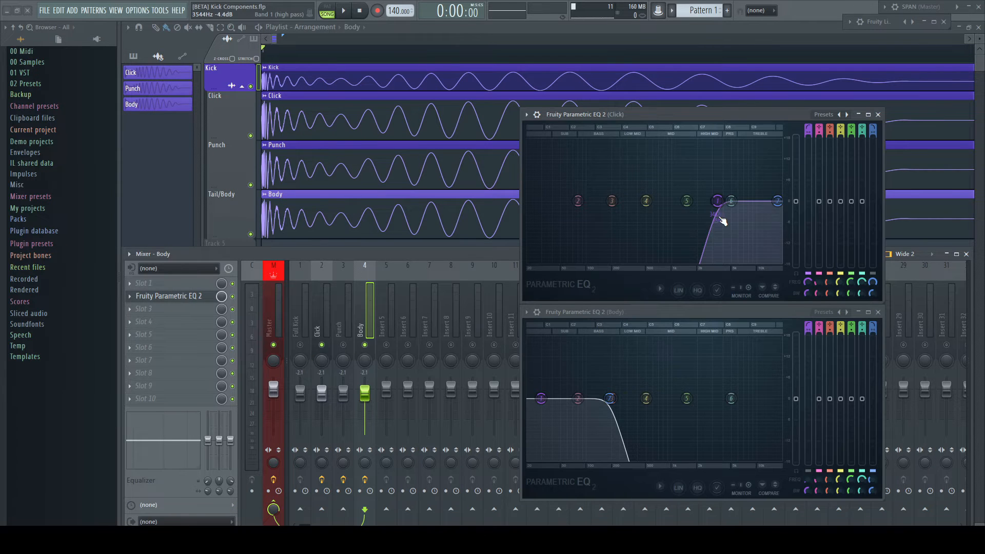
With only Click and Body playing, lower the Click EQ's high-pass to 230 Hz and fine-tune it to 295 Hz.
key("space")
left_click_drag(718, 201, 618, 201)
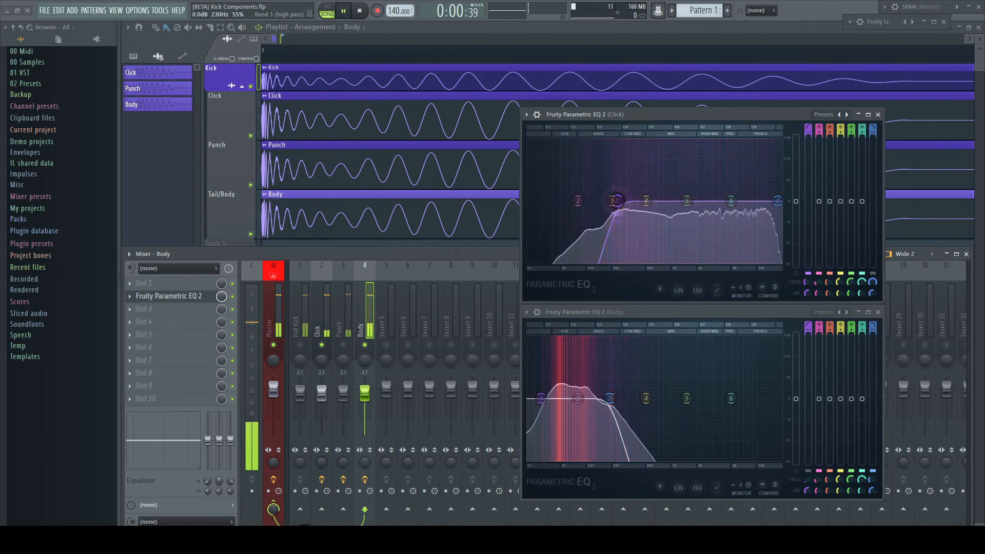
mouse_move(617, 201)
left_mouse_down()
mouse_move(598, 201)
mouse_move(634, 201)
mouse_move(625, 201)
left_mouse_up()
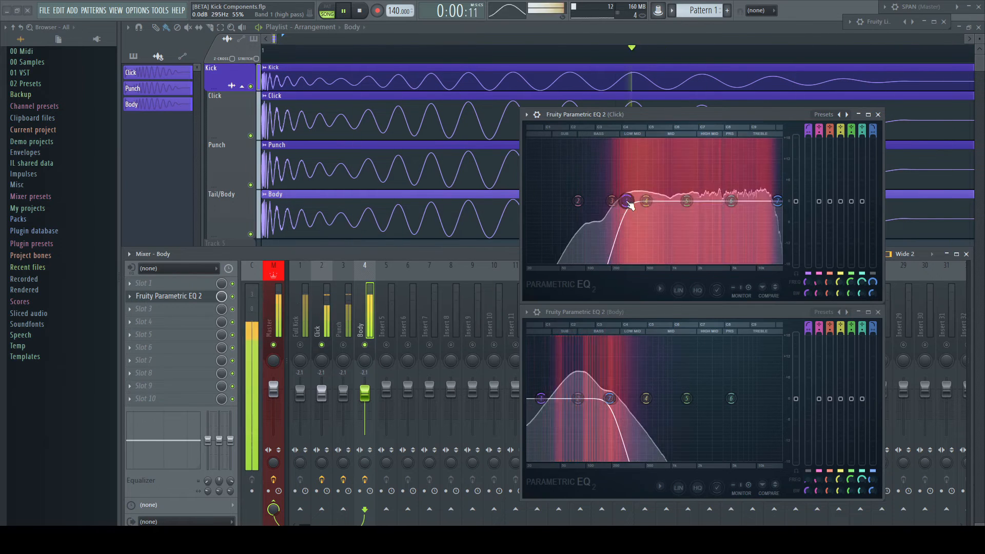
key("space")
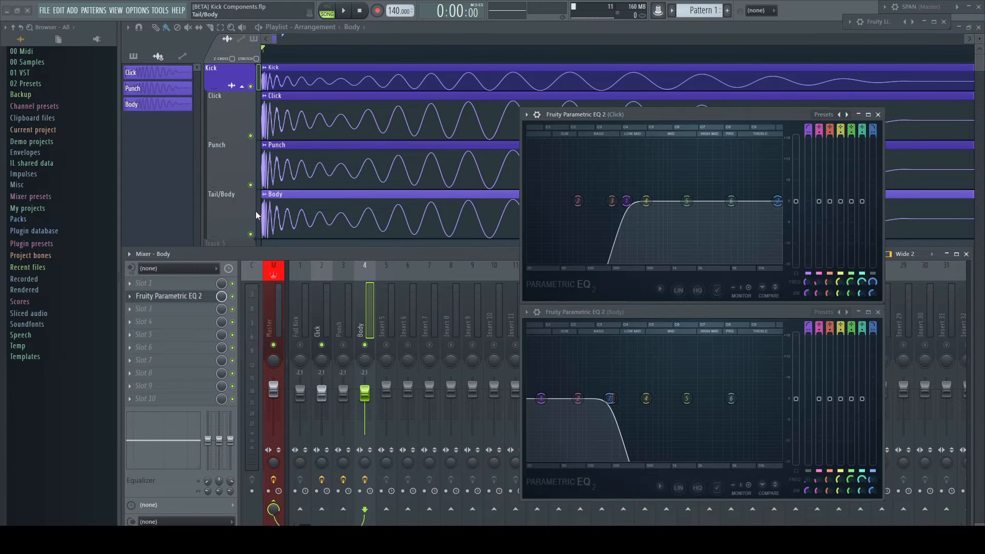
Try lower and higher pitches for the Body clip during playback, checking its root in the SPAN analyzer, and restore the original pitch.
key("space")
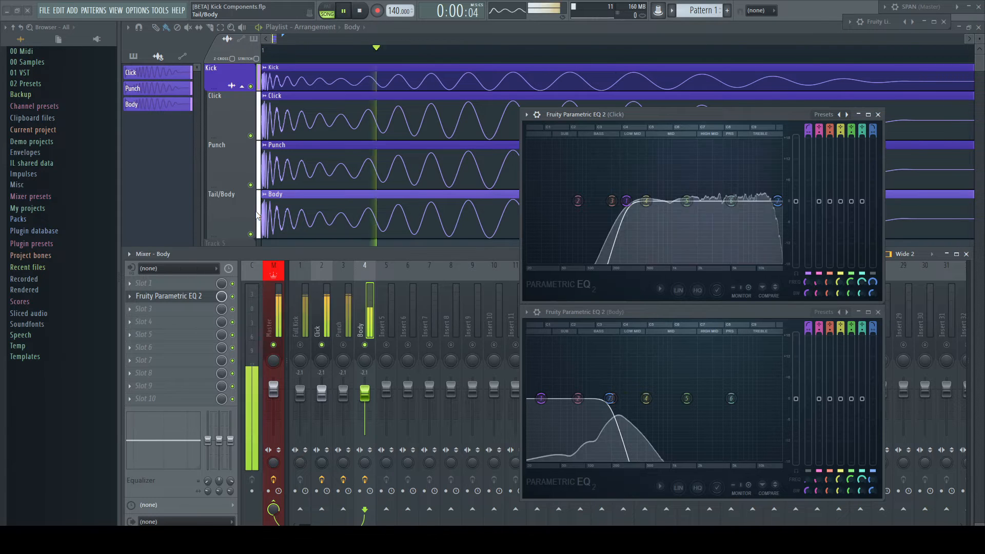
double_click(148, 107)
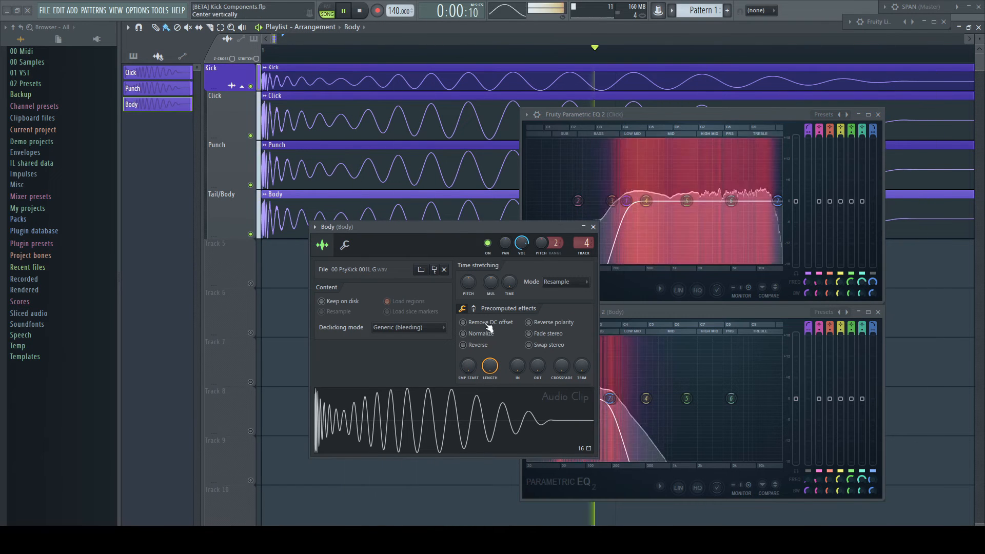
left_click_drag(540, 241, 540, 292)
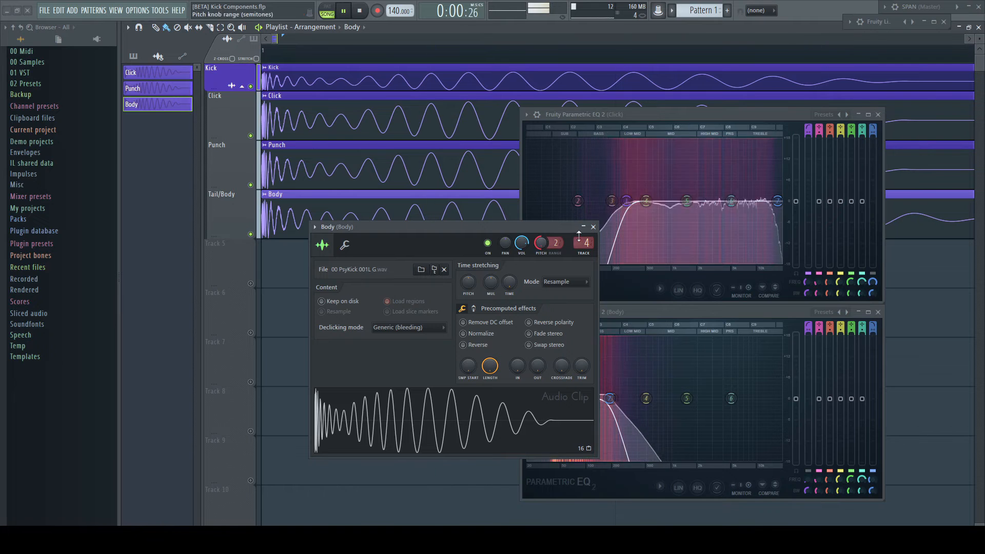
left_click(969, 7)
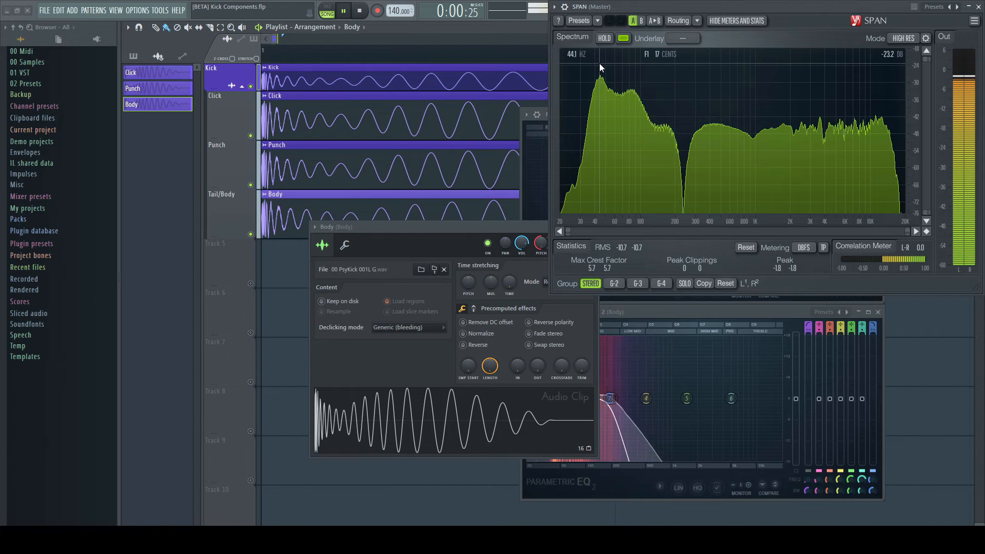
left_click_drag(541, 245, 541, 150)
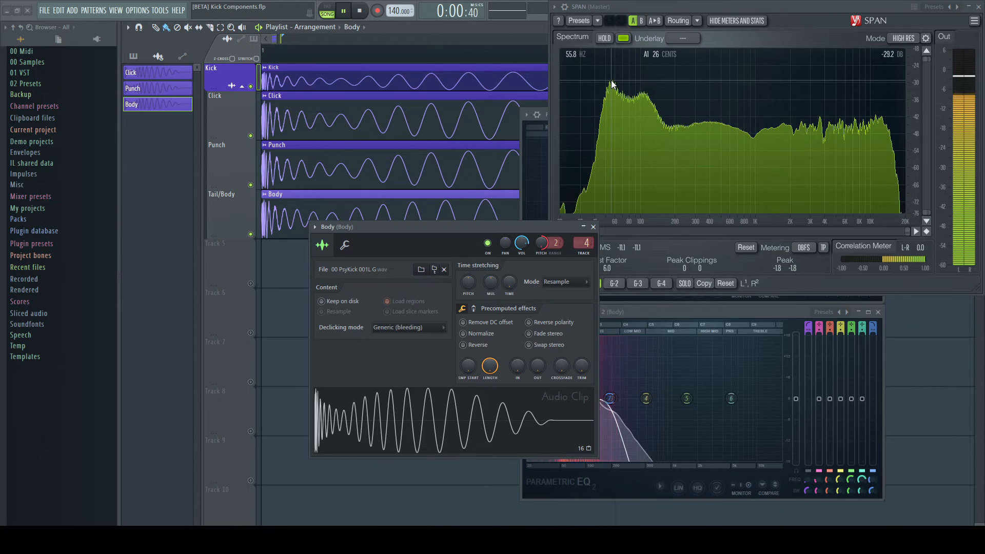
left_click_drag(540, 242, 540, 279)
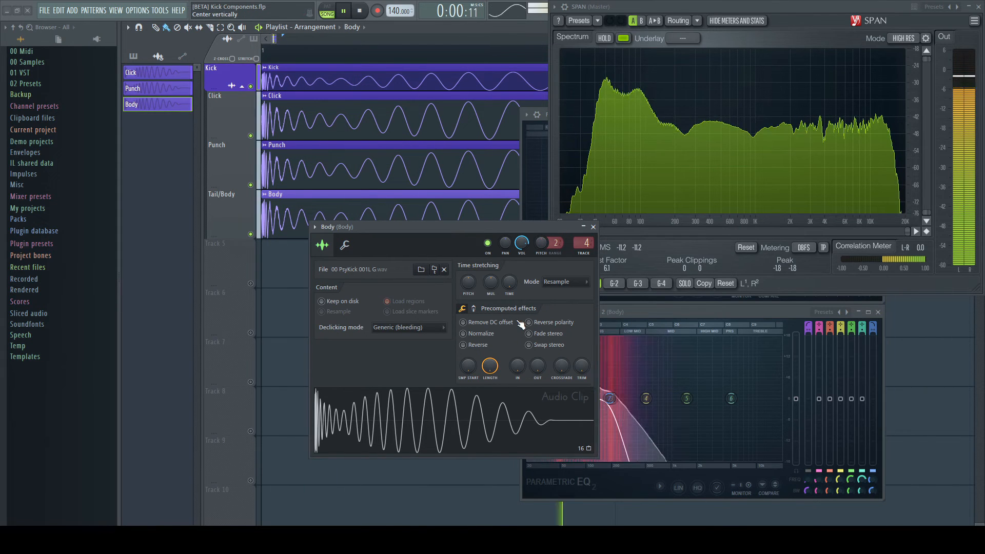
key("space")
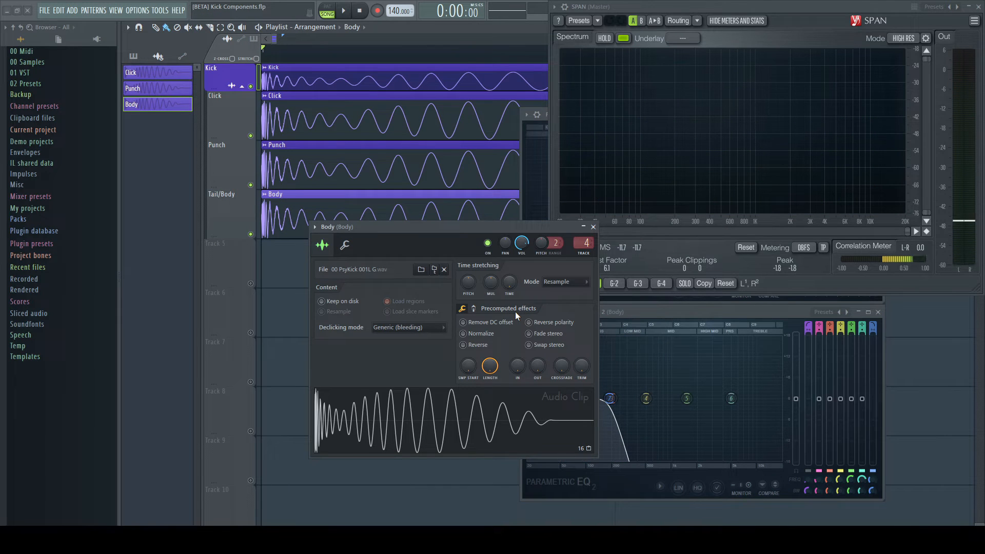
Audition ATE Kick - 031, 039, 055 and DPTE Kick - 007, 019 as the Body sample, and restore 00 PsyKick 001L G.
key("space")
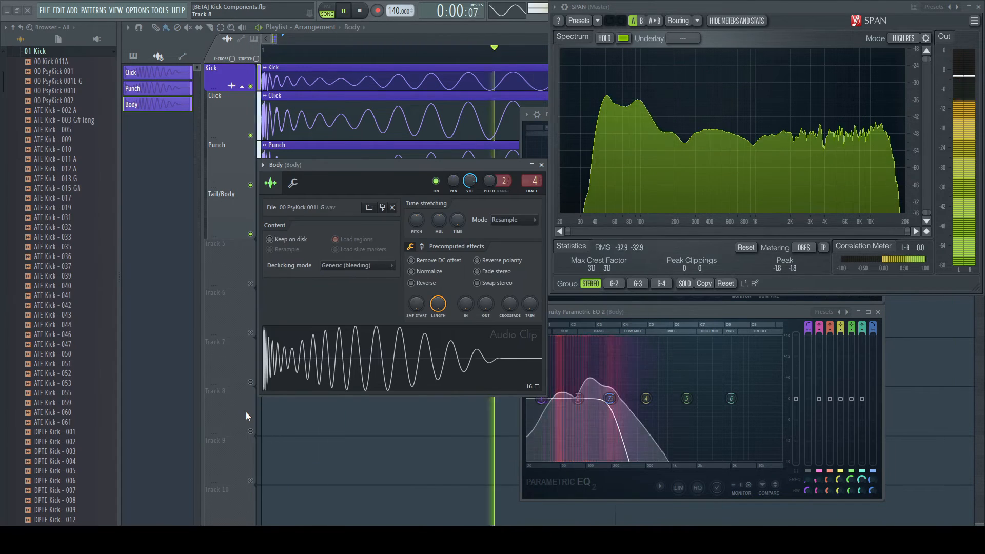
left_click_drag(71, 224, 362, 388)
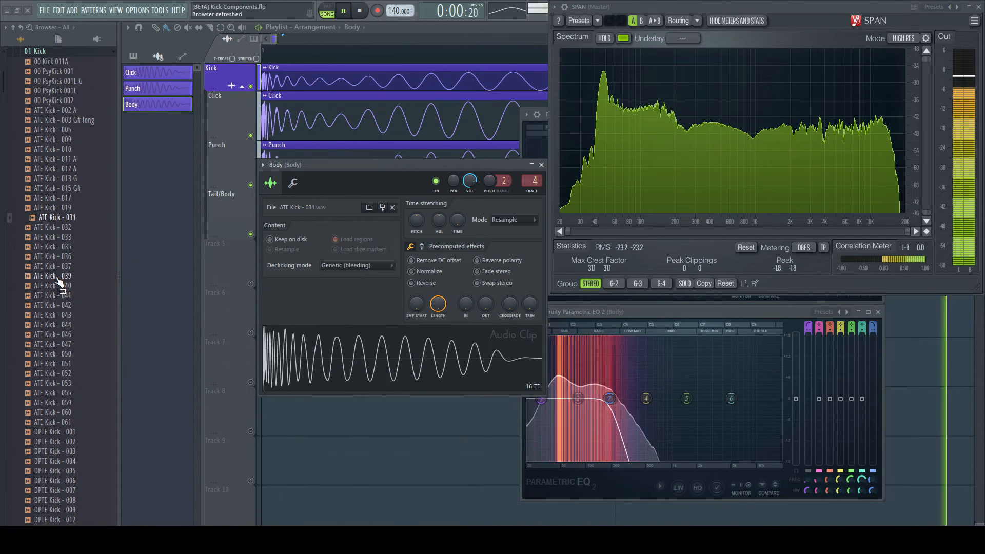
left_click_drag(58, 281, 340, 371)
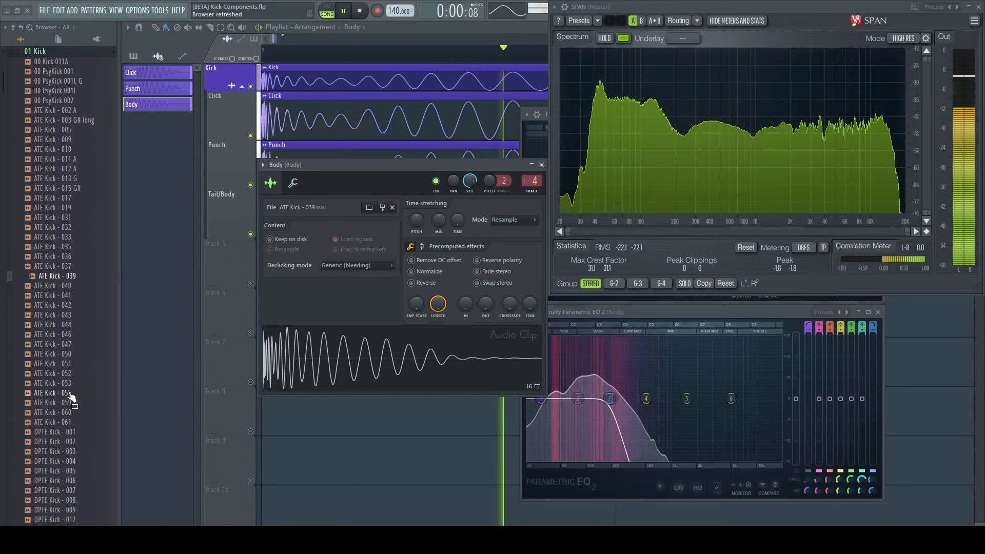
left_click_drag(72, 397, 366, 361)
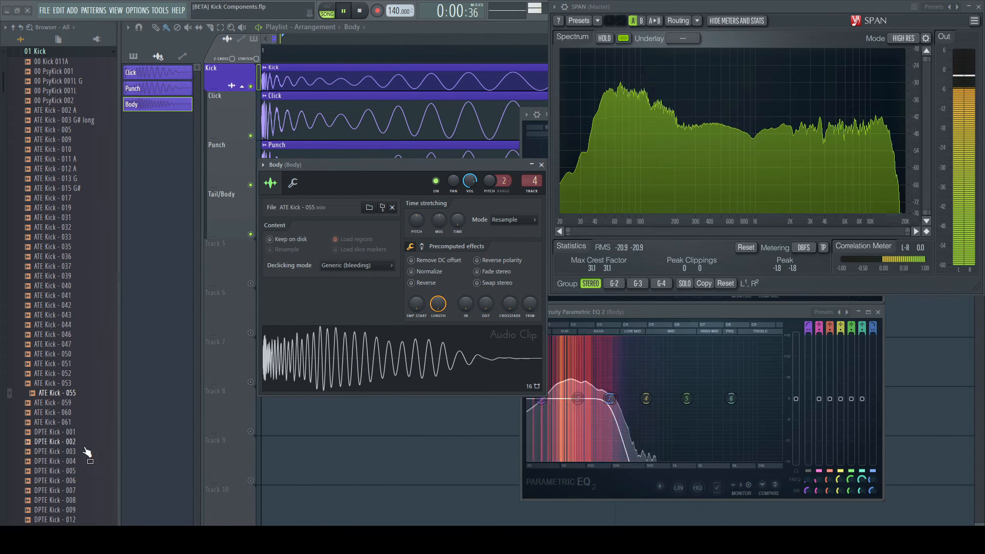
left_click_drag(57, 490, 367, 348)
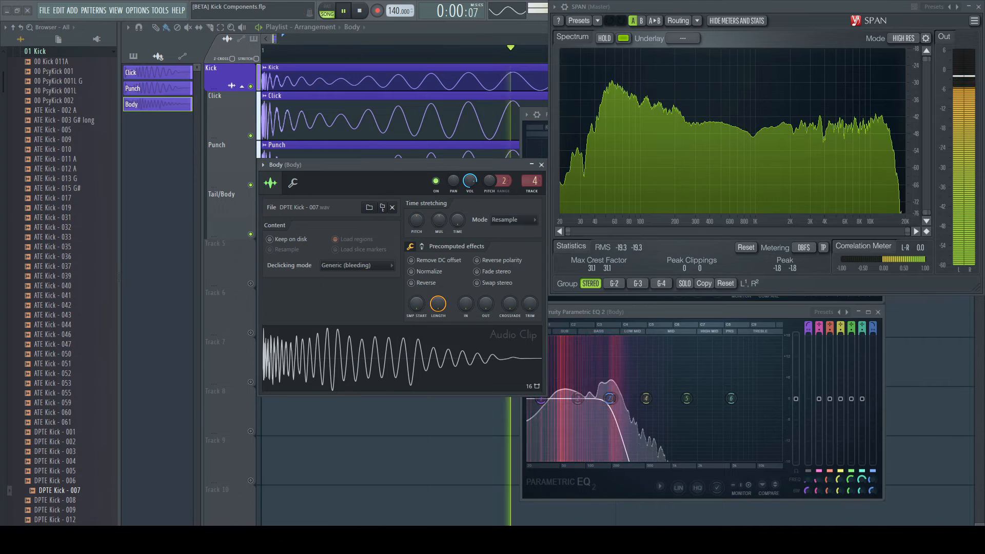
left_click_drag(61, 524, 387, 359)
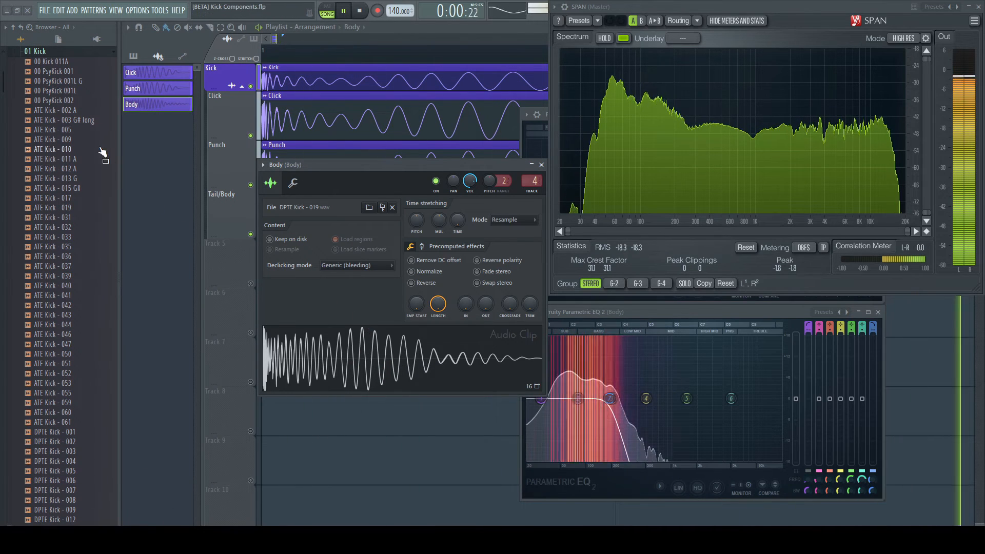
left_click_drag(71, 81, 110, 111)
left_click_drag(351, 375, 392, 377)
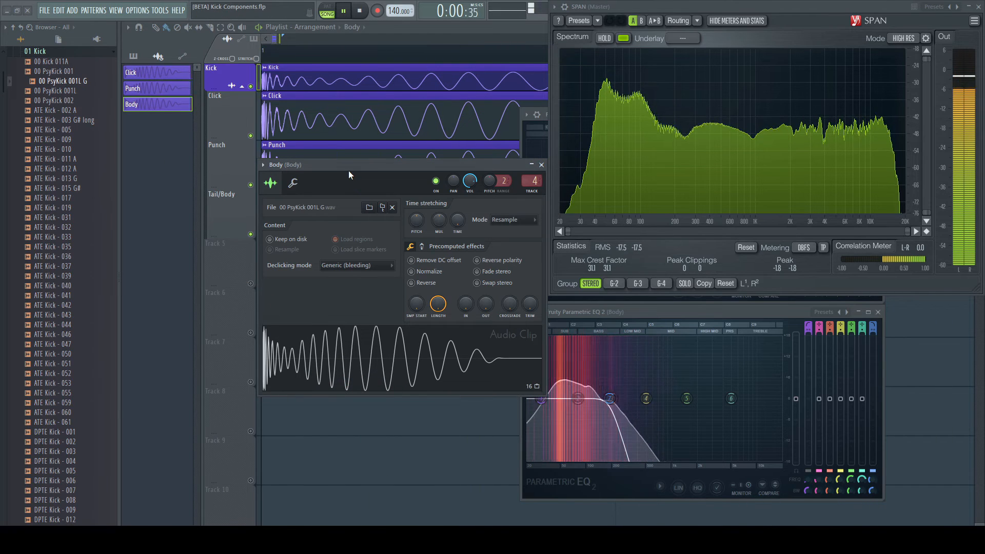
key("space")
left_click(541, 165)
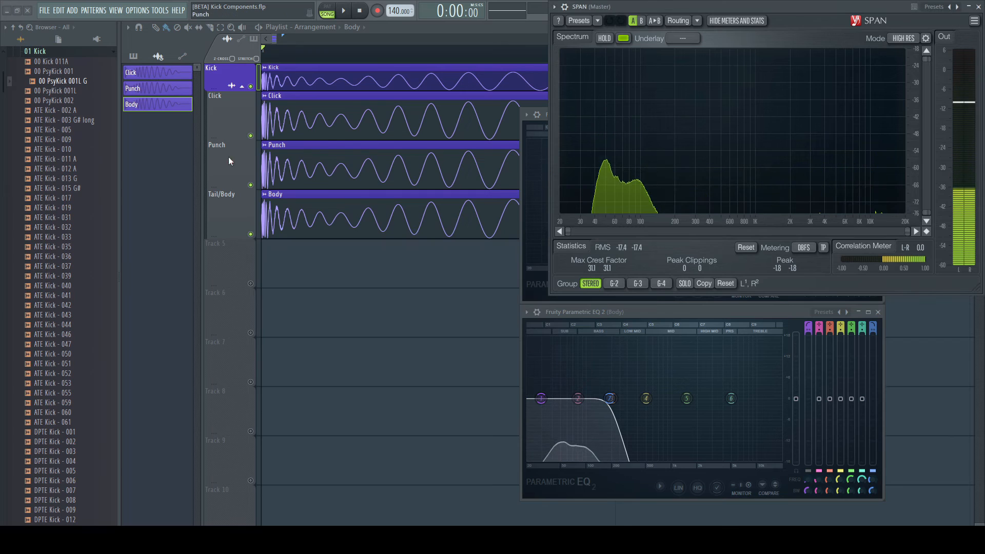
During playback, audition ATE Kick - 009, 033, 041, 051 and DPTE Kick - 004, 007 as the Click sample, and restore 00 PsyKick 001L G.
left_click(161, 72)
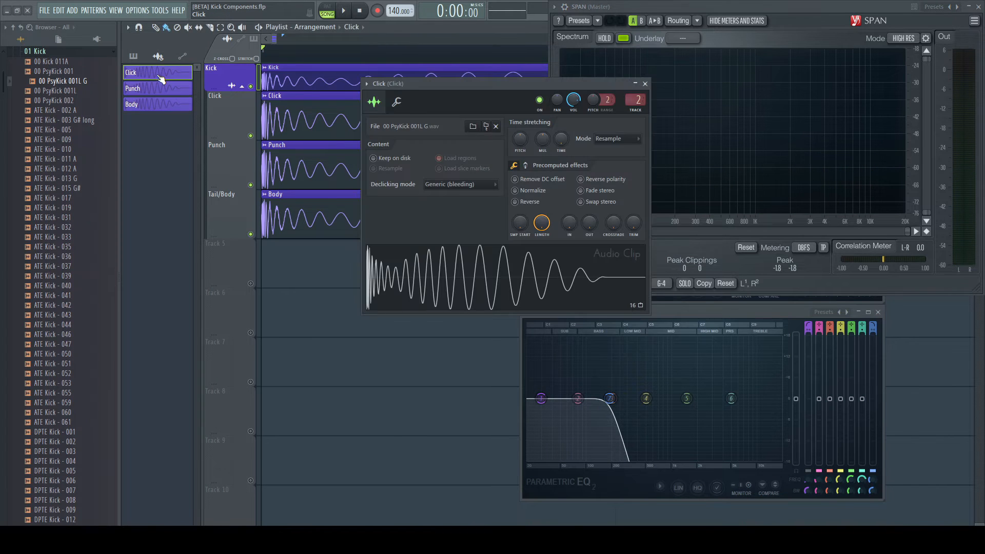
left_click_drag(492, 85, 357, 171)
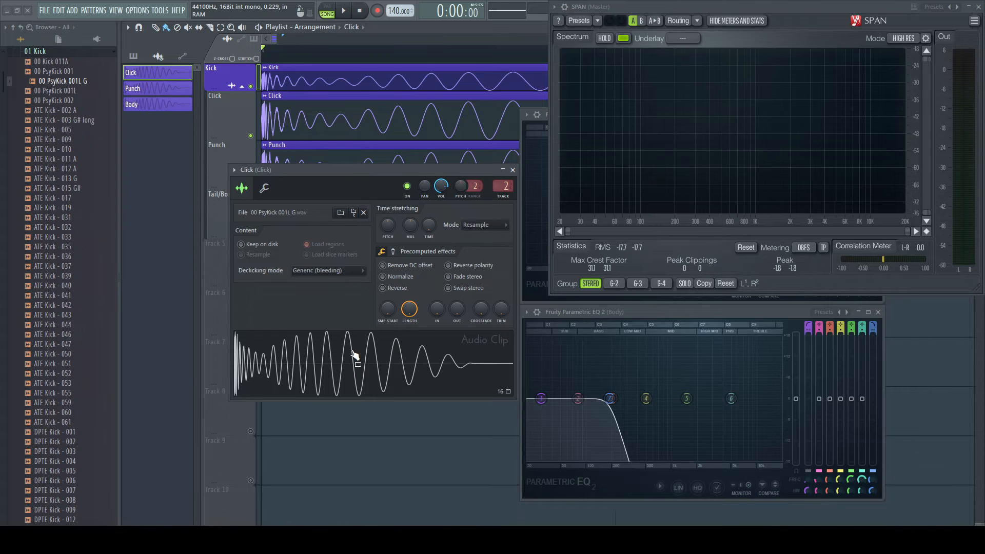
key("space")
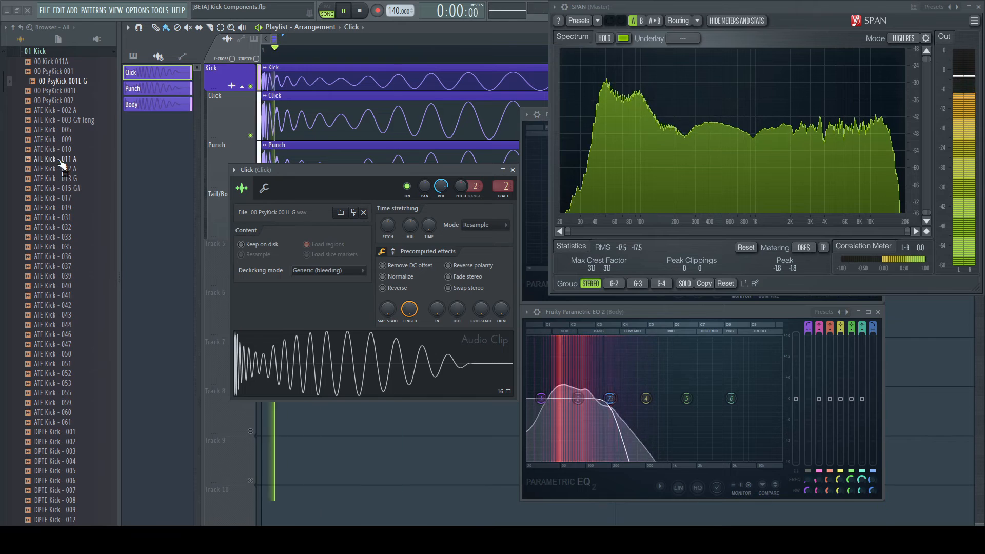
left_click_drag(56, 144, 338, 374)
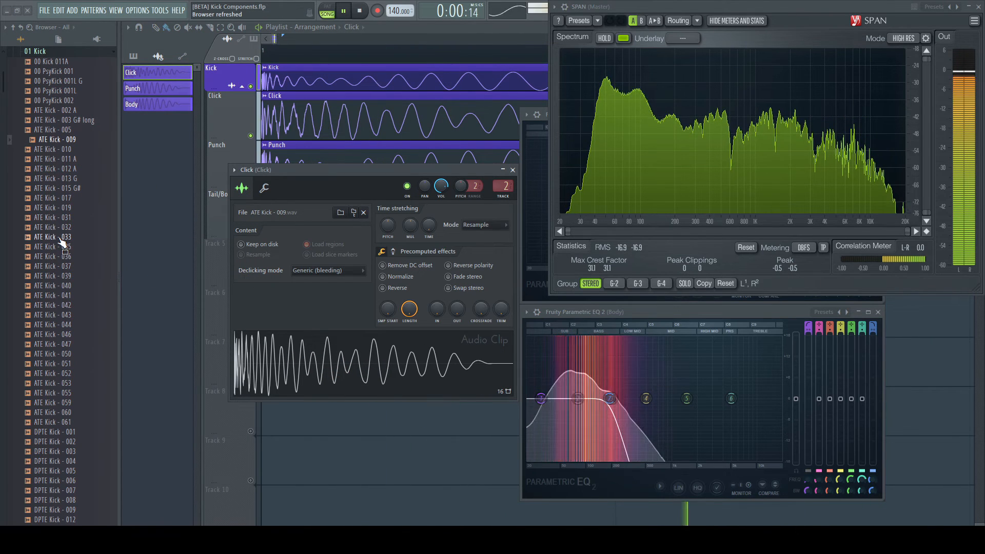
left_click_drag(60, 238, 84, 257)
left_click_drag(319, 355, 321, 361)
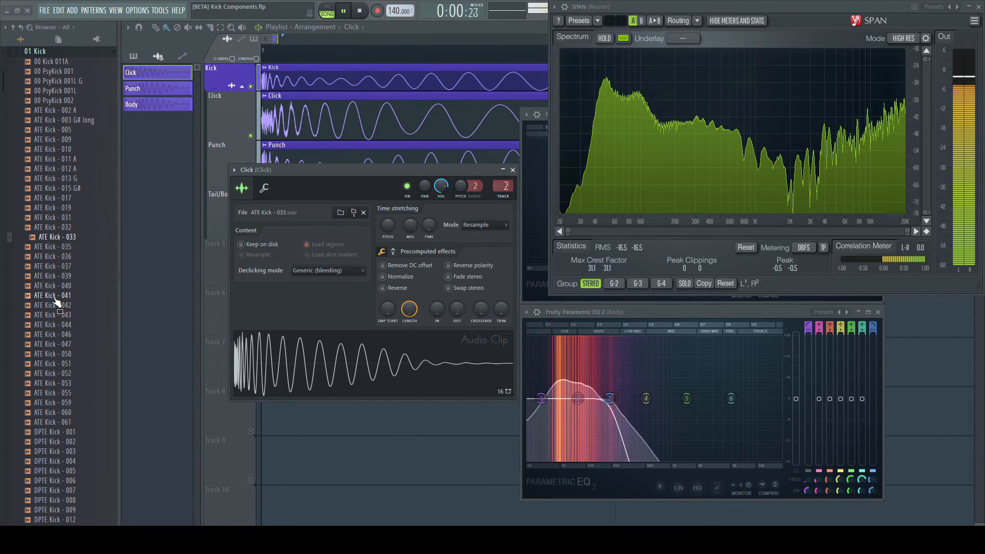
left_click_drag(326, 374, 328, 376)
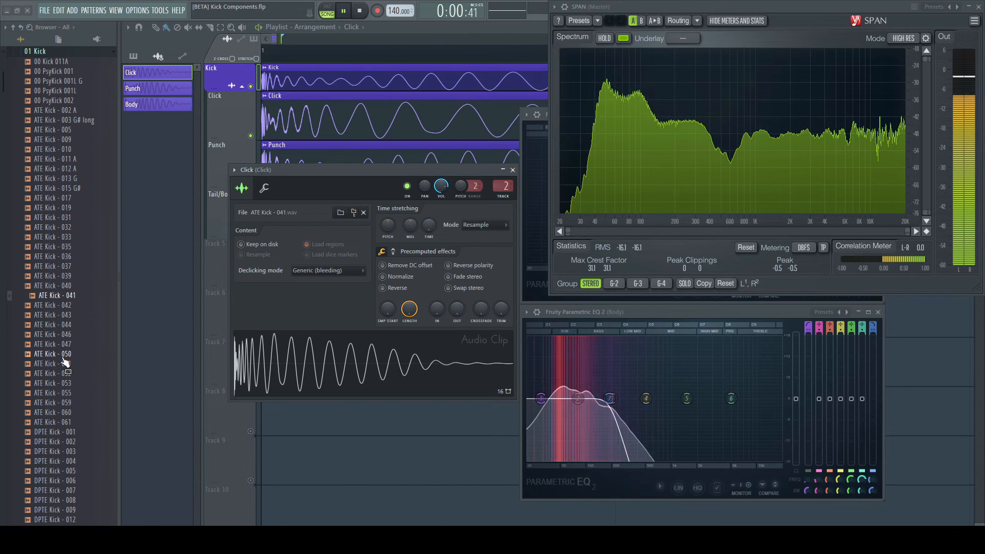
left_click_drag(213, 373, 310, 362)
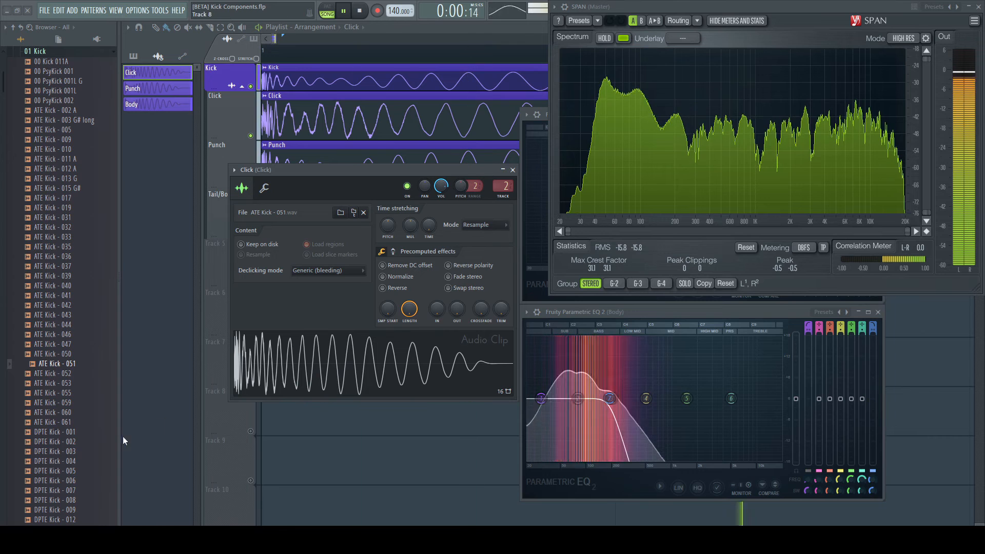
left_click_drag(66, 456, 324, 354)
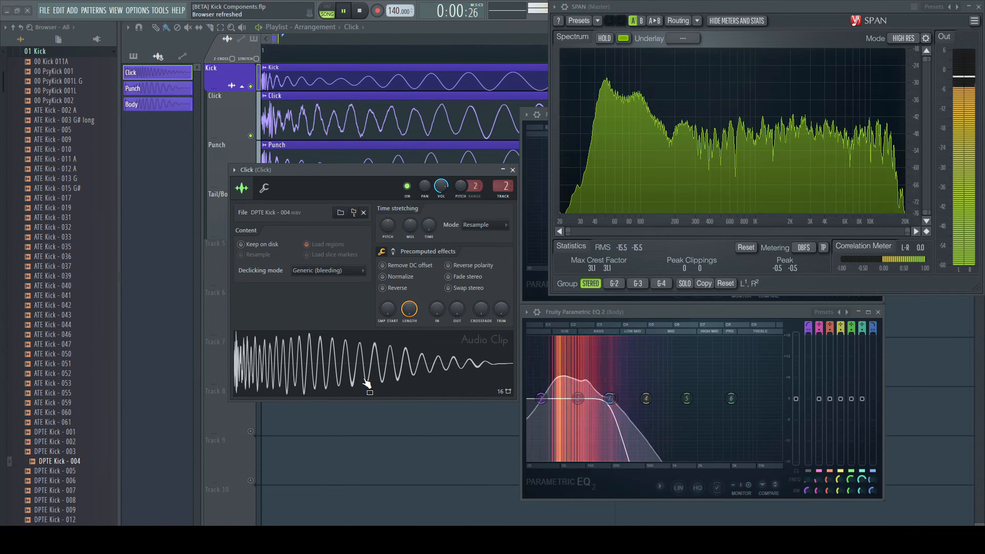
left_click_drag(50, 491, 328, 397)
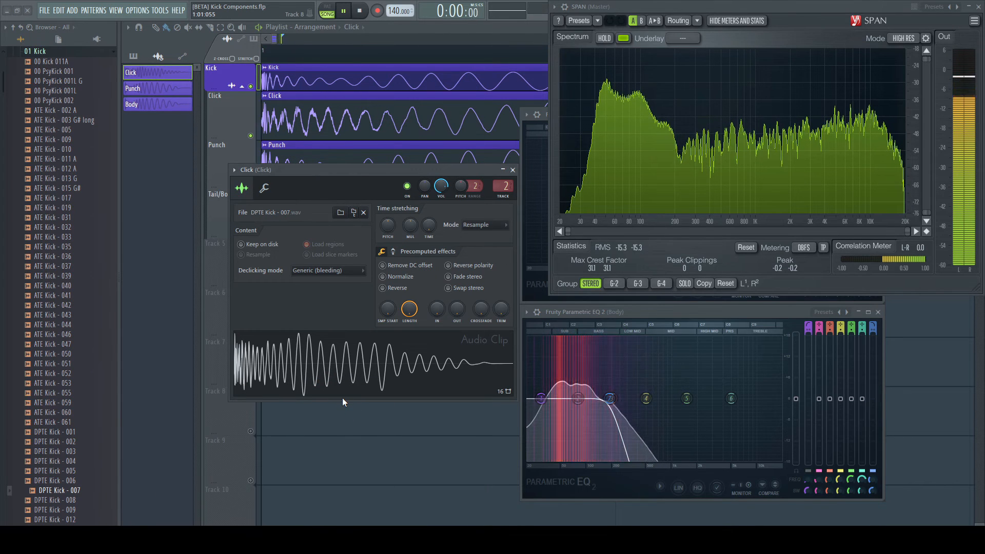
key("space")
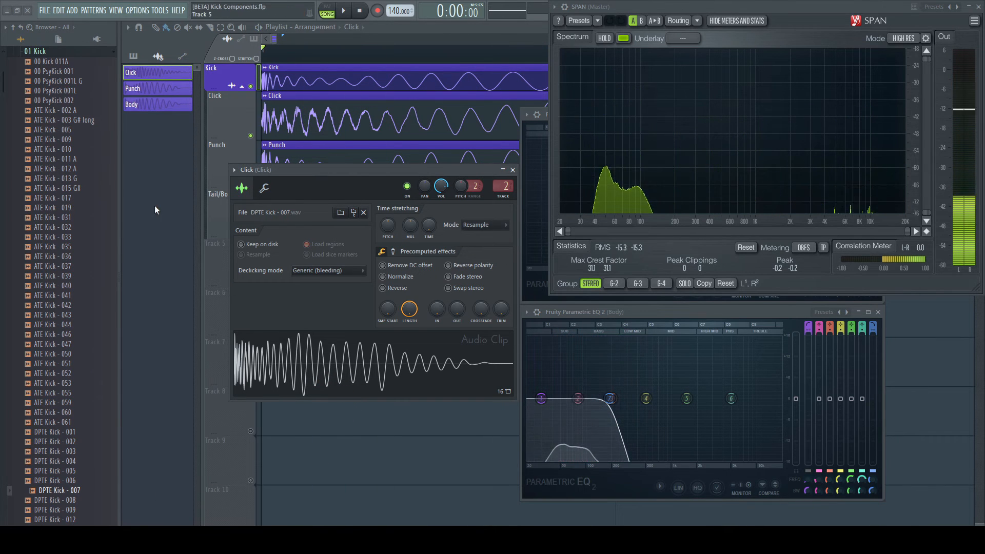
left_click_drag(67, 81, 319, 352)
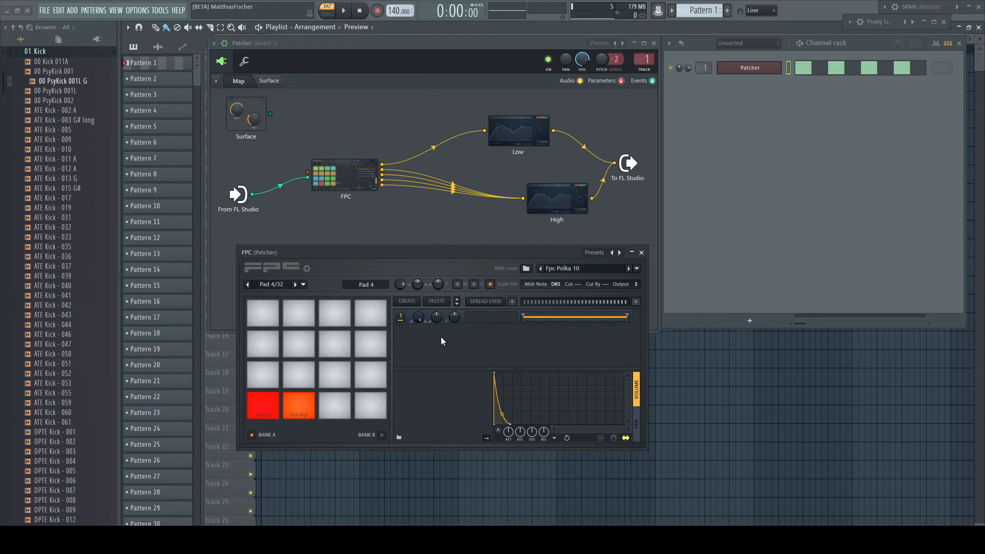
With the pattern playing, load ATE Kick - 031 onto pad 3 of the FPC inside Patcher.
key("space")
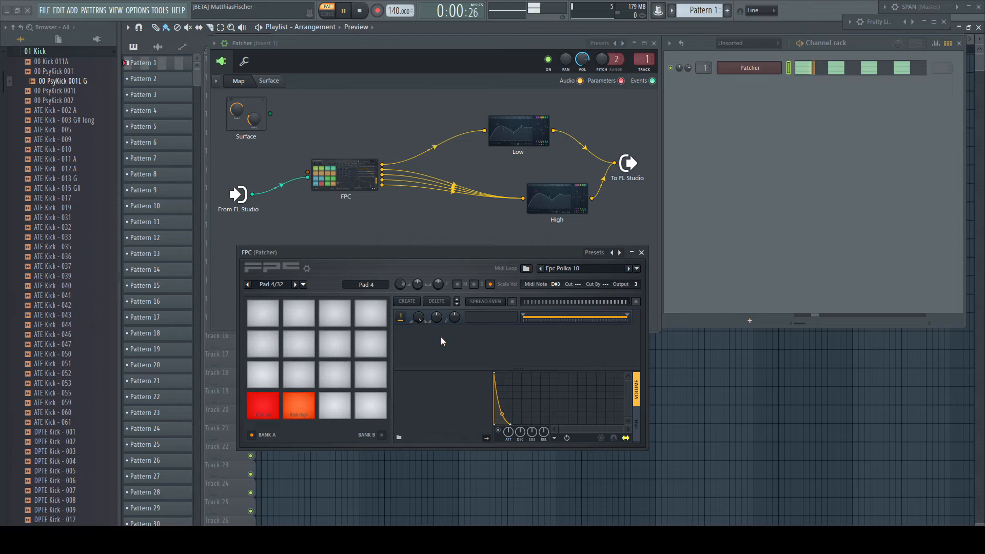
left_click(342, 410)
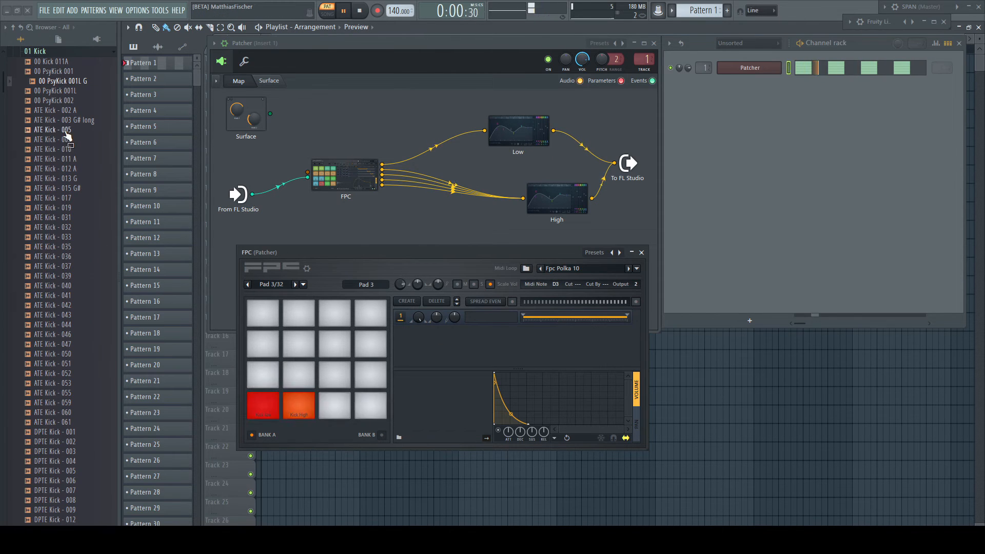
left_click_drag(51, 217, 328, 409)
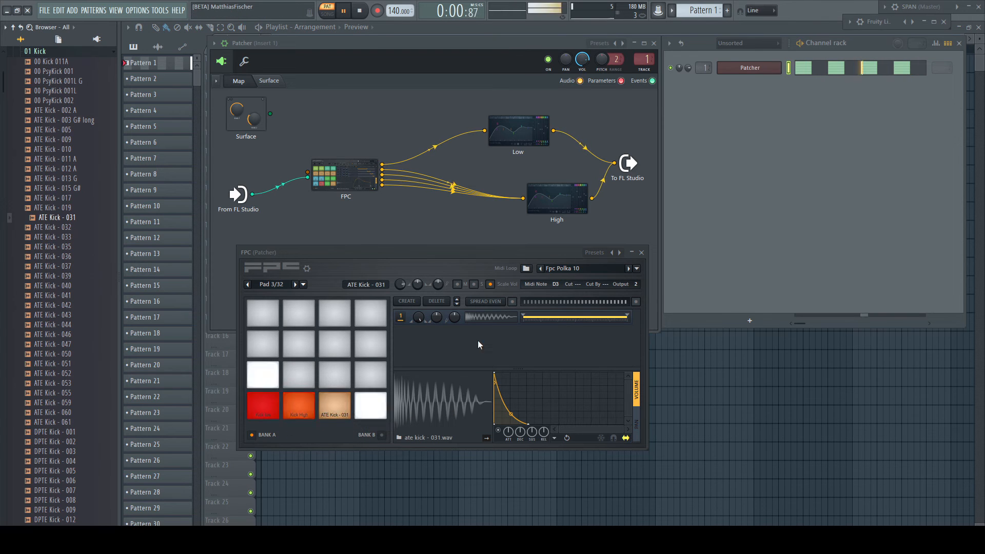
Solo pad 3, shape its volume envelope into a short decay, and return to hearing it with the other pads.
left_click(474, 285)
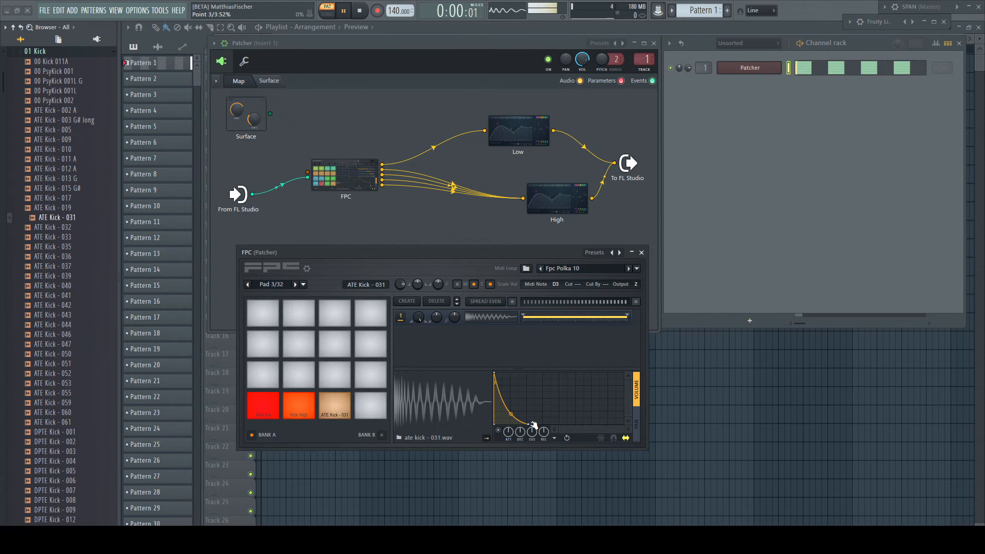
left_click_drag(534, 425, 499, 429)
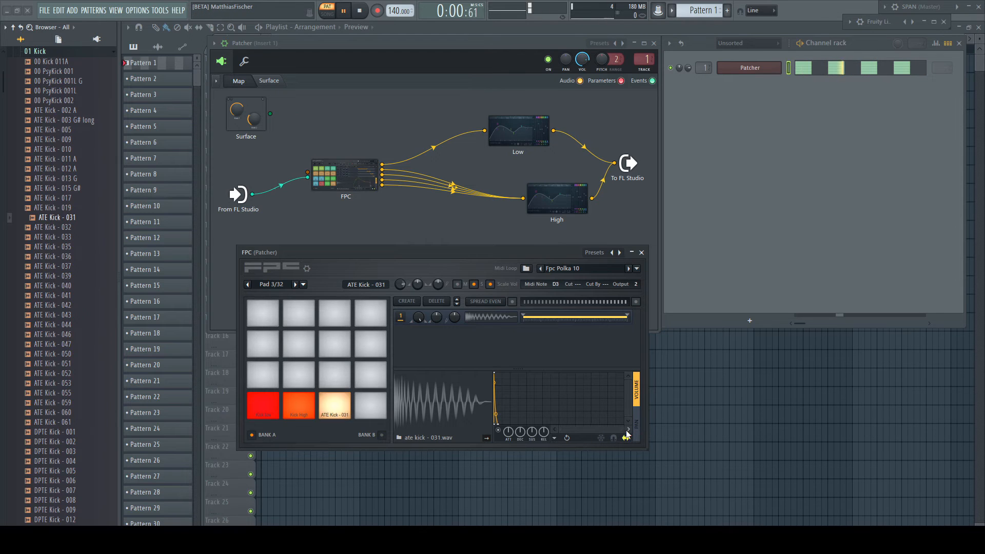
left_click_drag(600, 434, 558, 431)
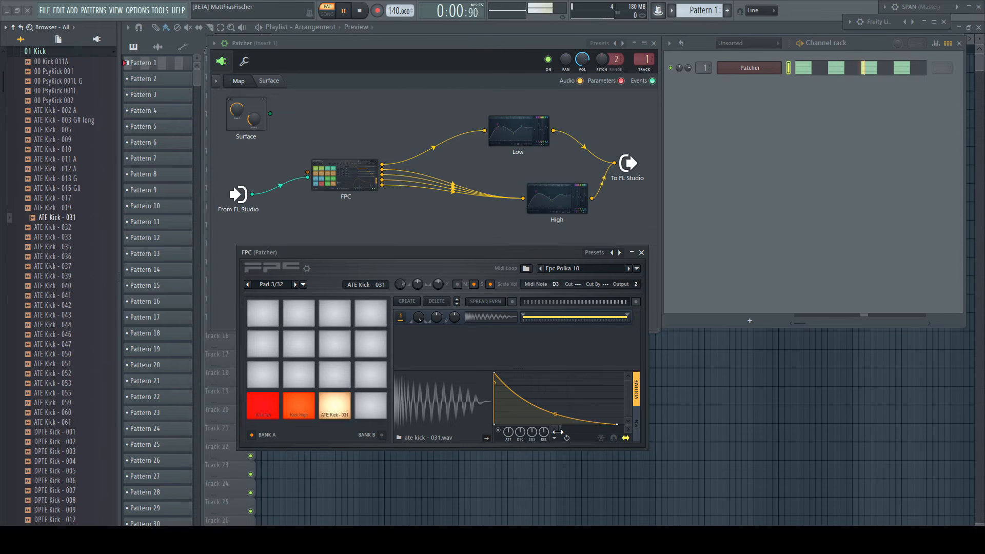
left_click_drag(619, 425, 570, 435)
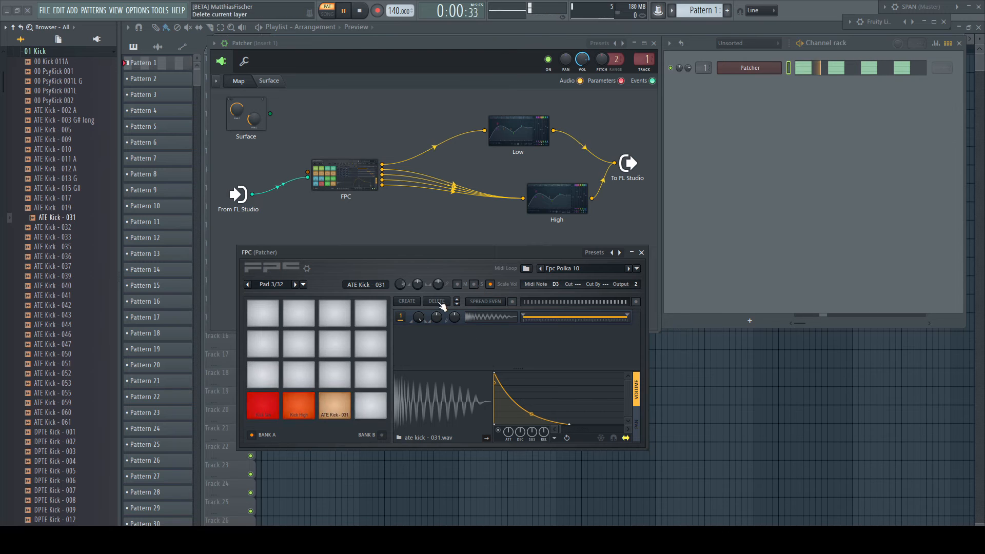
left_click(458, 285)
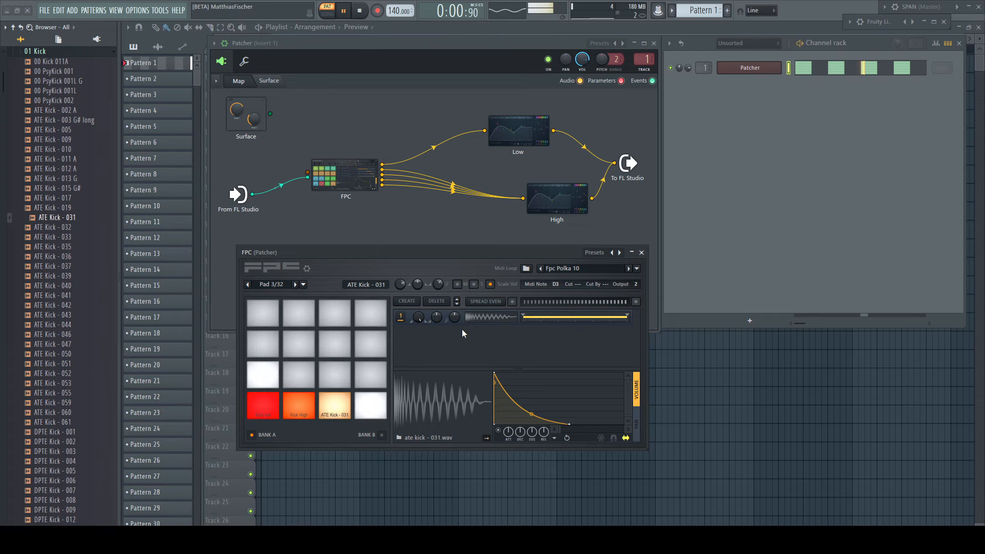
Load ATE Kick - 035 onto FPC pad 4 and solo that pad.
left_click(370, 403)
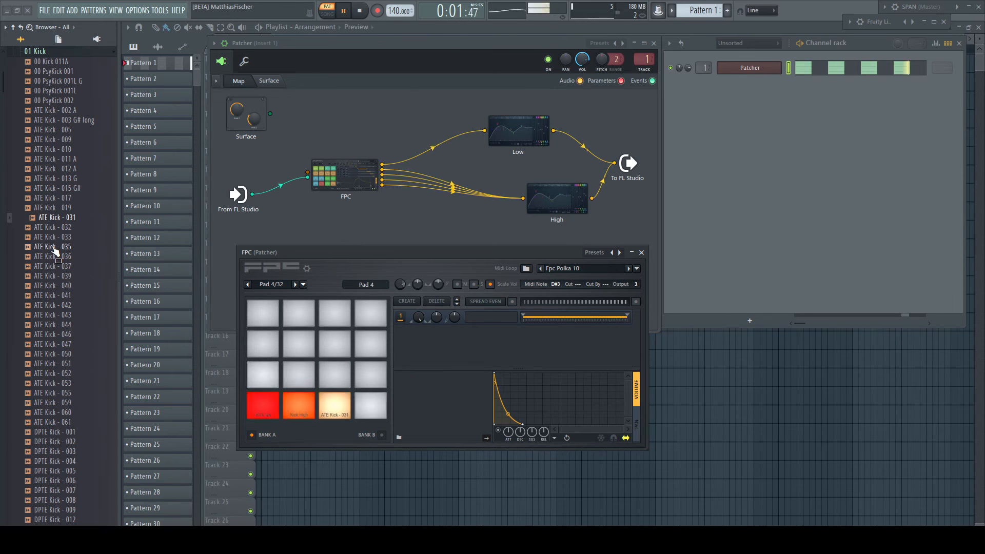
left_click_drag(55, 251, 463, 409)
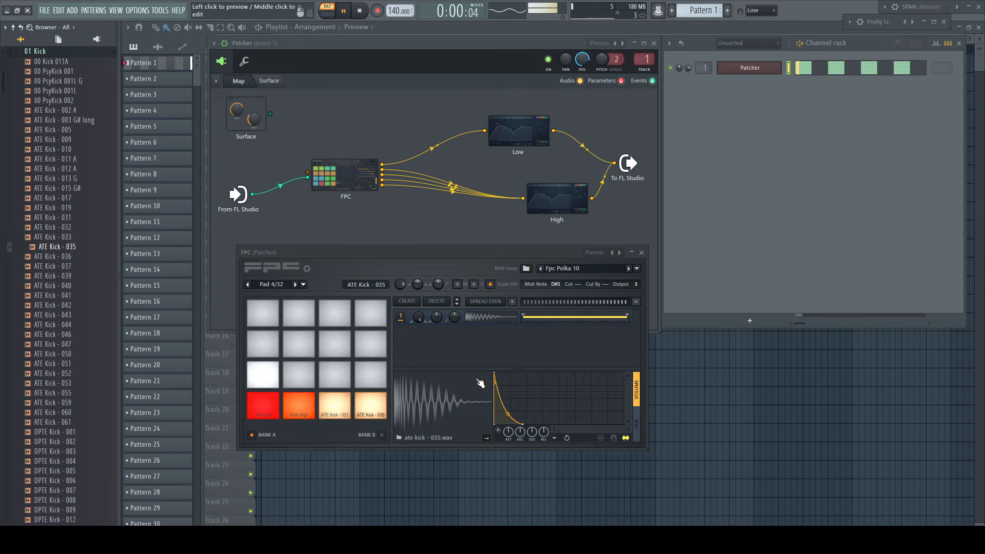
left_click(474, 285)
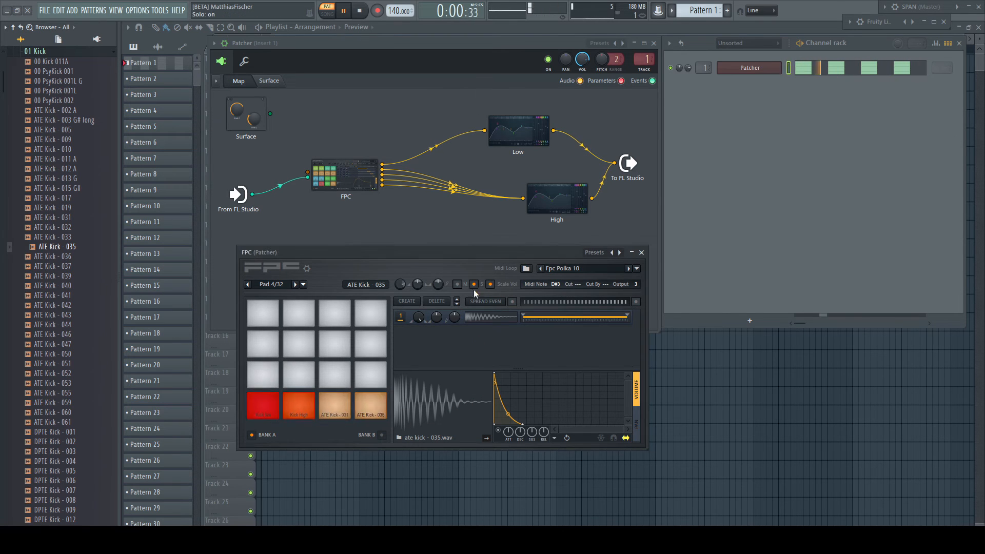
Give pad 4's volume envelope a slower attack with a short decay, turn its solo off, and adjust the pad volume against the other layers.
left_click_drag(626, 430, 509, 426)
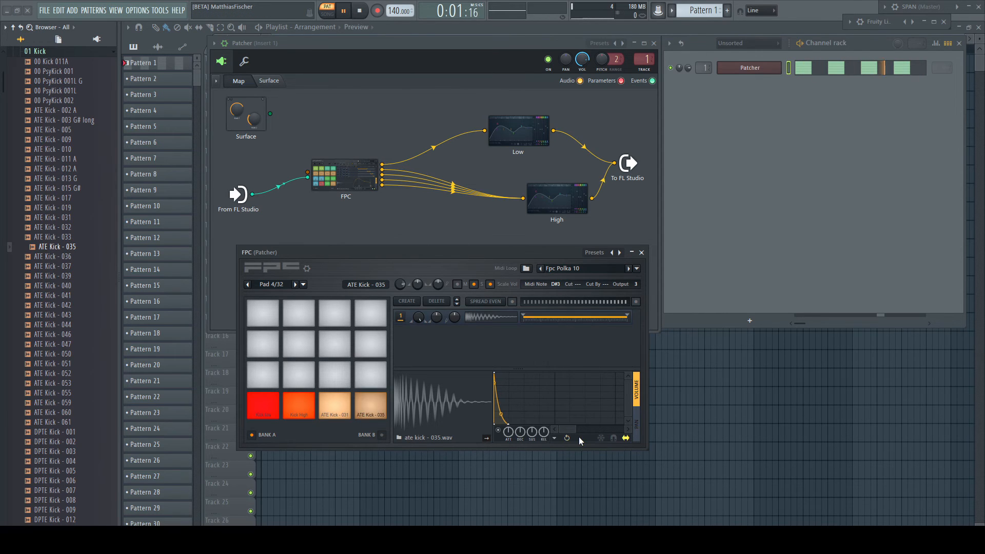
left_click_drag(574, 432, 566, 435)
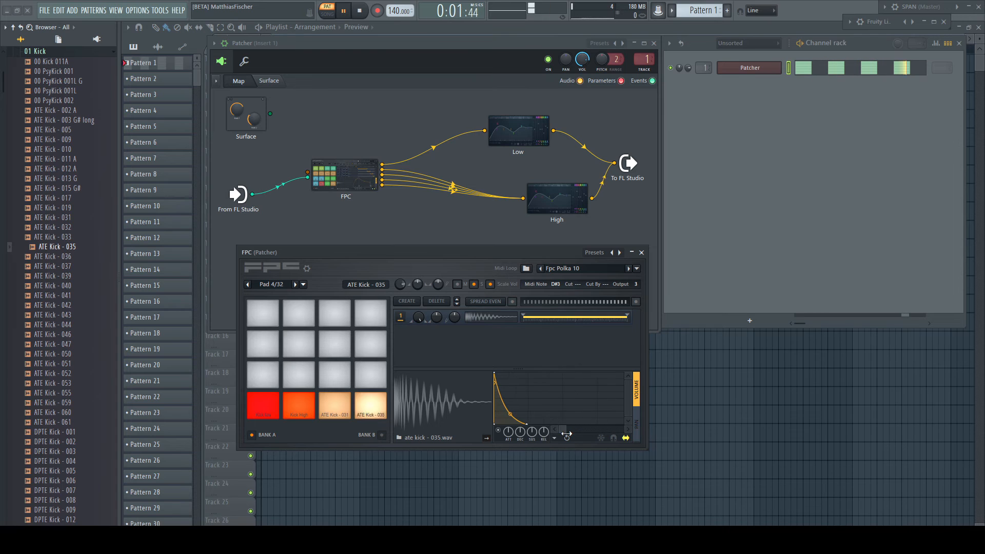
left_click_drag(497, 375, 513, 374)
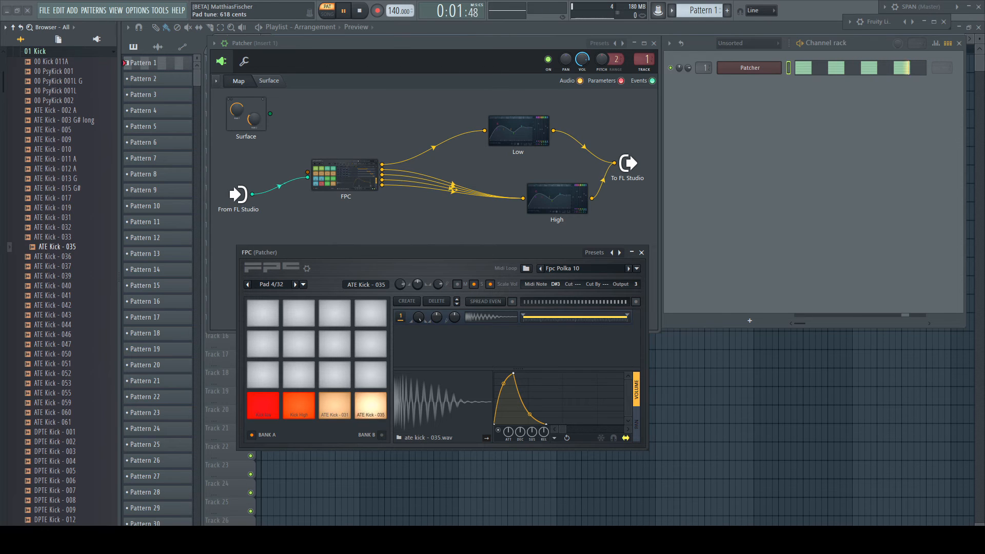
left_click(474, 284)
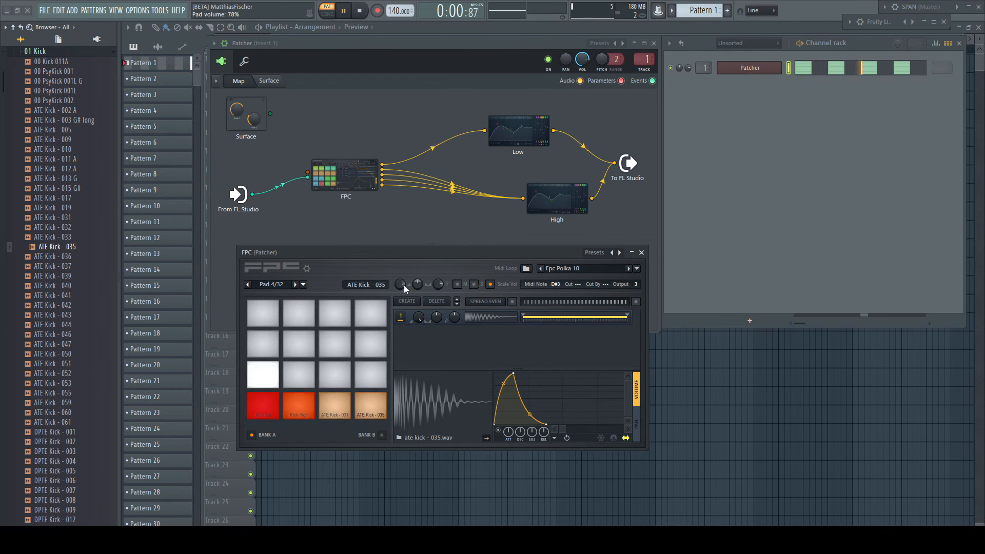
left_click_drag(399, 283, 418, 267)
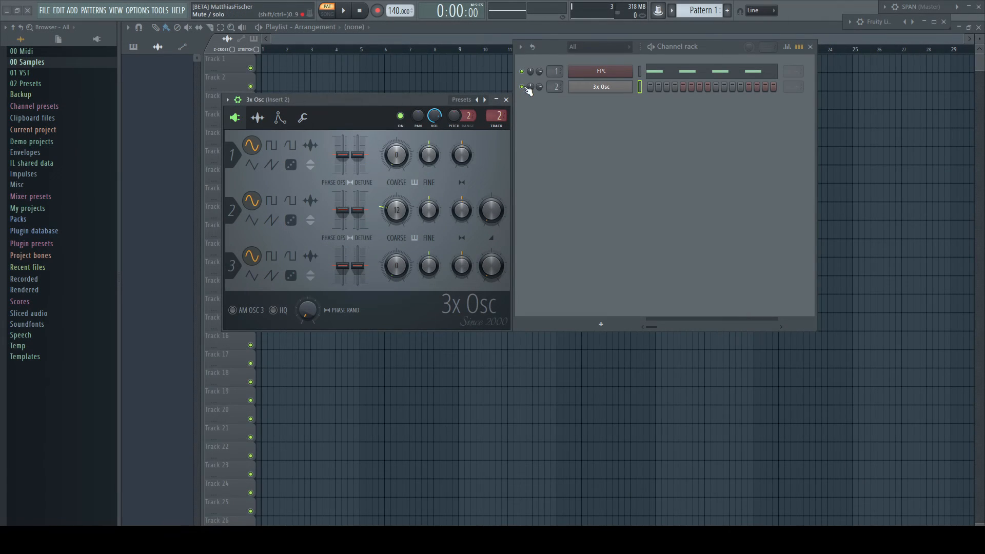
Mute the 3x Osc channel and play the FPC kick pattern on its own.
left_click(522, 87)
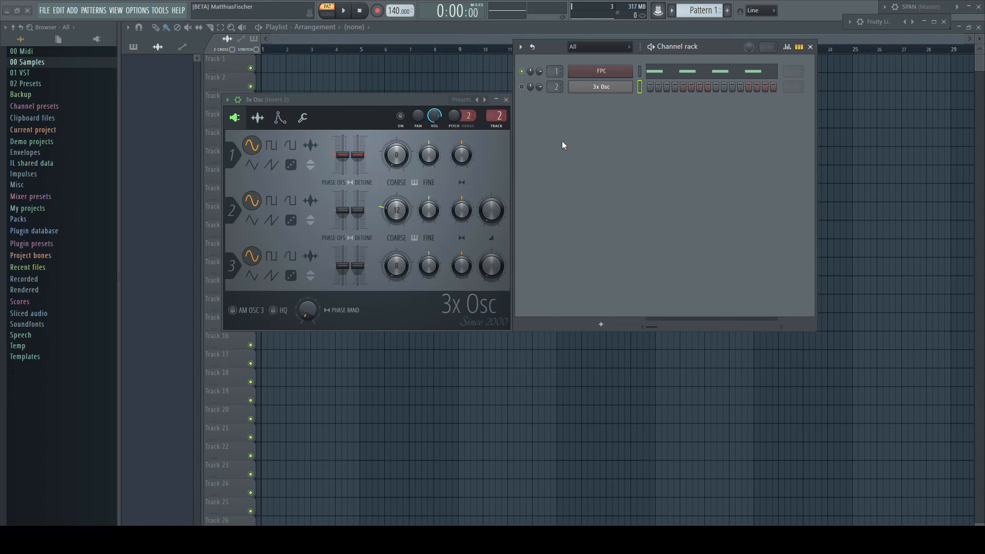
key("space")
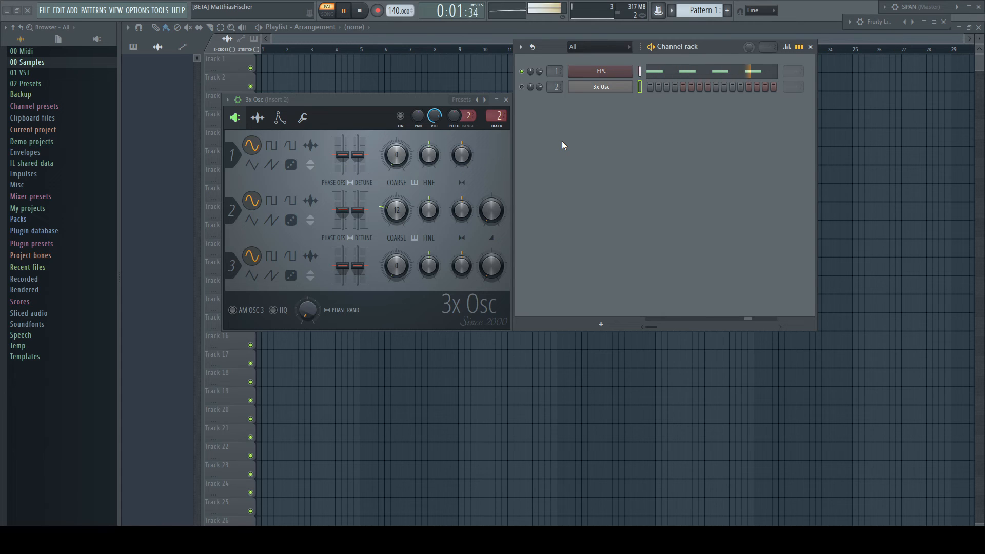
key("space")
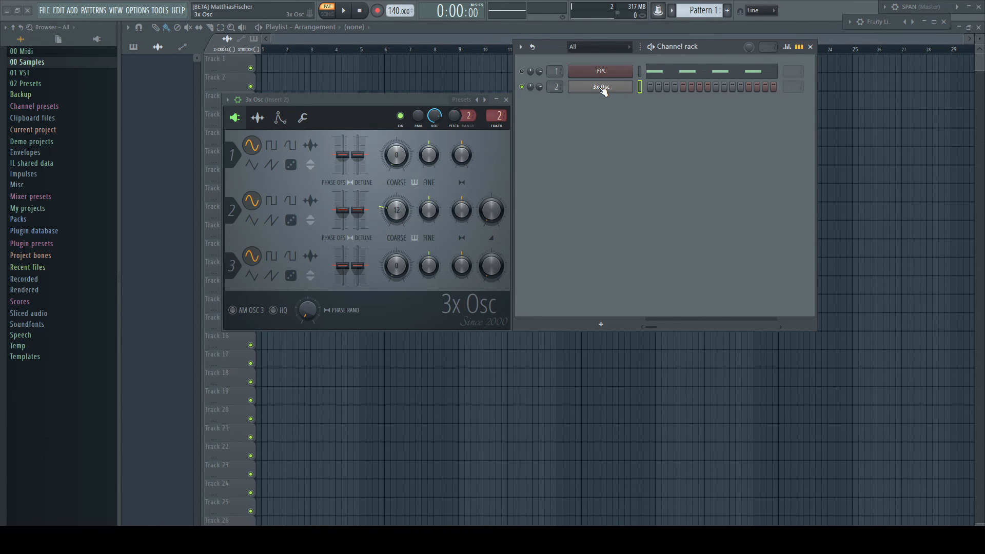
Add four F3 notes to the 3x Osc channel, one on each beat of the first bar, and play them with FPC muted.
right_click(603, 90)
left_click(655, 89)
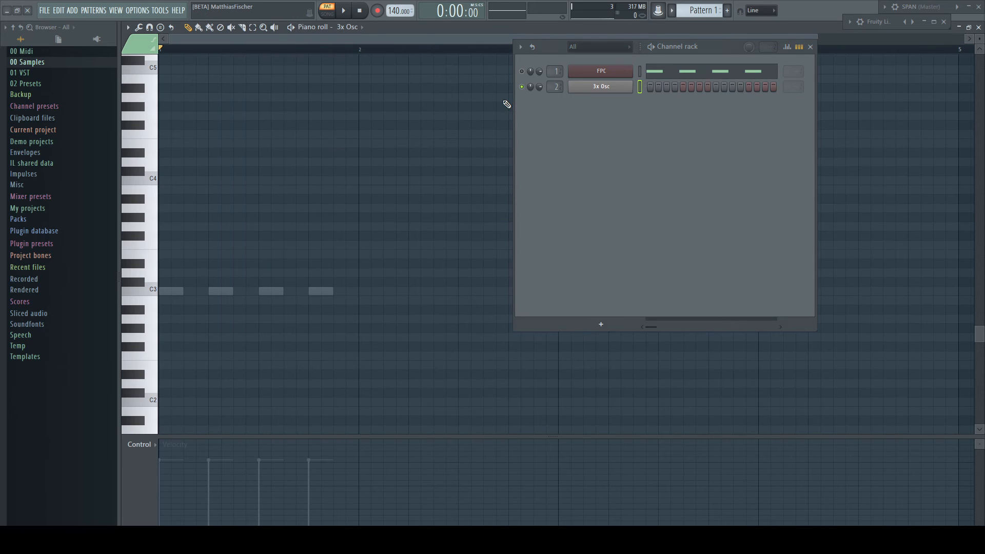
left_click(166, 246)
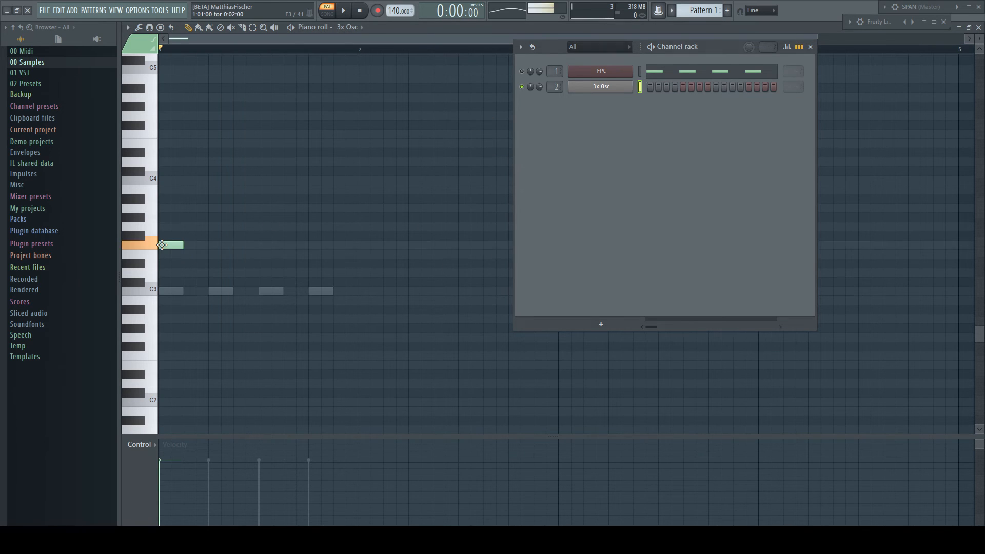
left_click(212, 246)
left_click(265, 247)
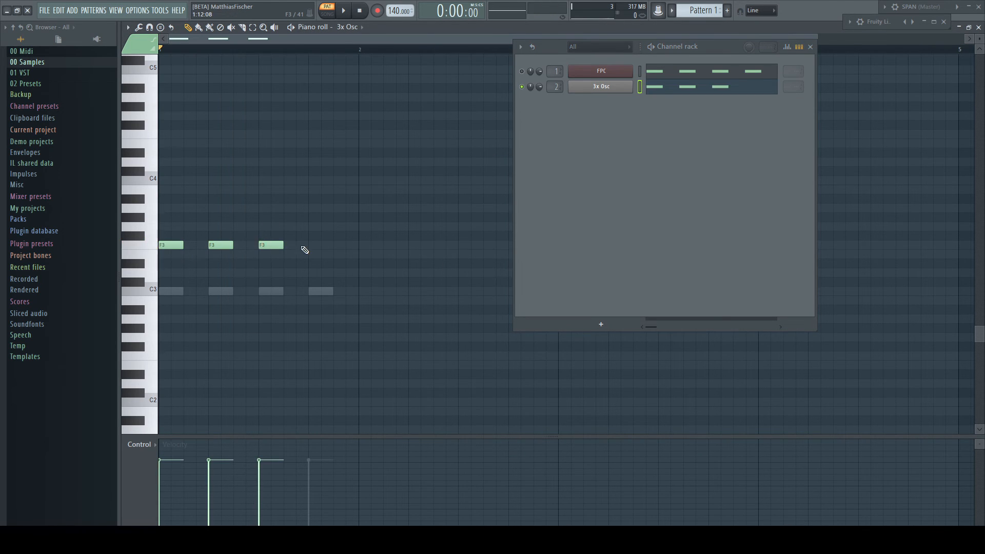
left_click(312, 246)
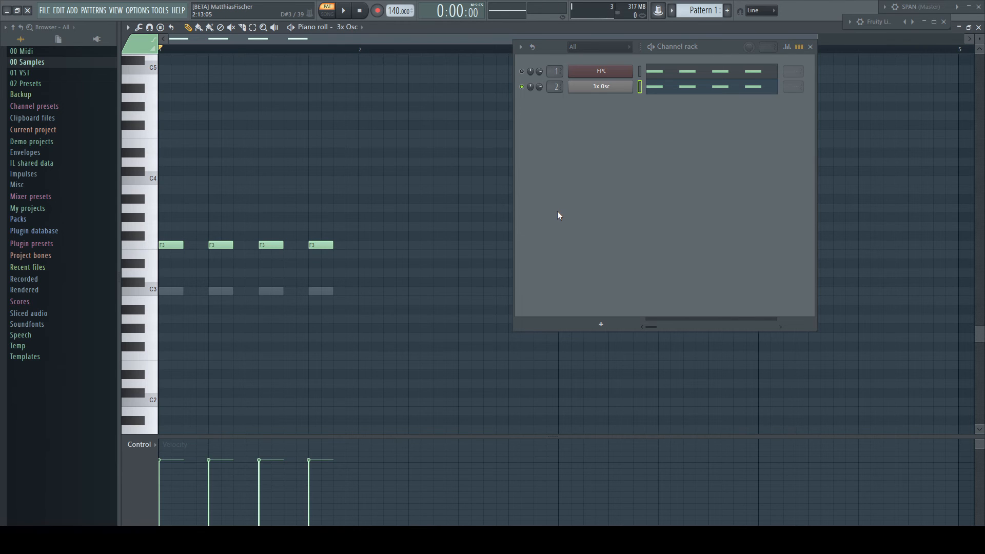
key("space")
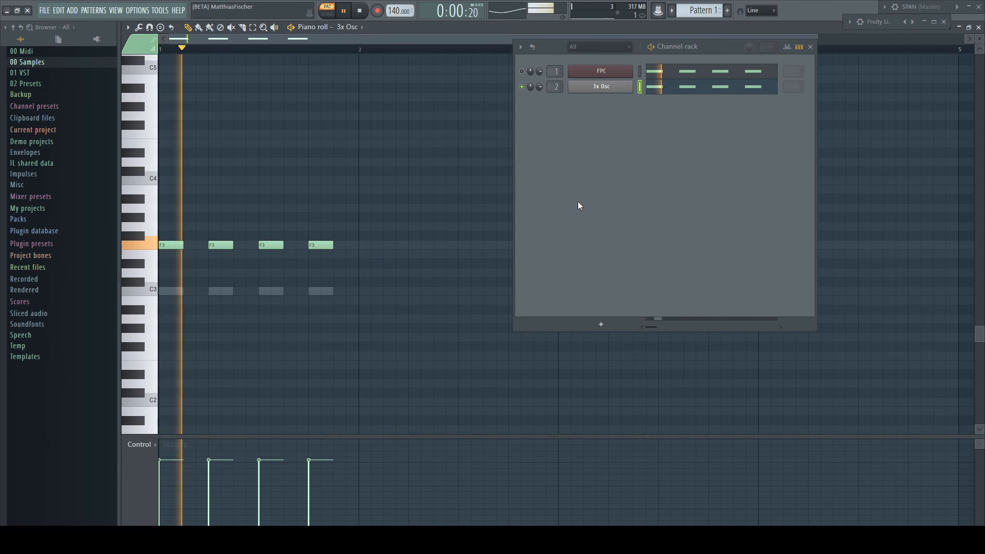
Enable the 3x Osc volume envelope with a short attack, no hold, no sustain and a 32% decay time.
left_click(599, 87)
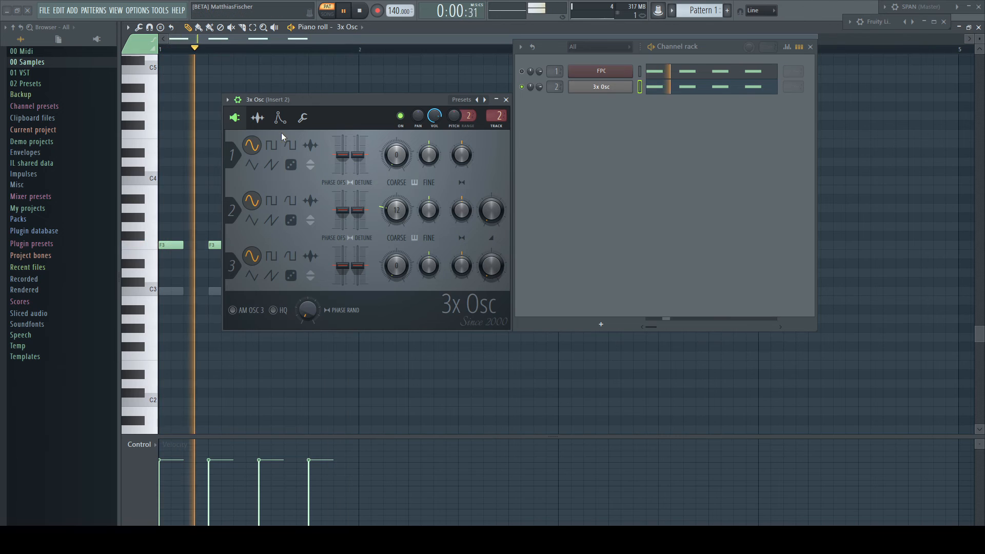
left_click(280, 118)
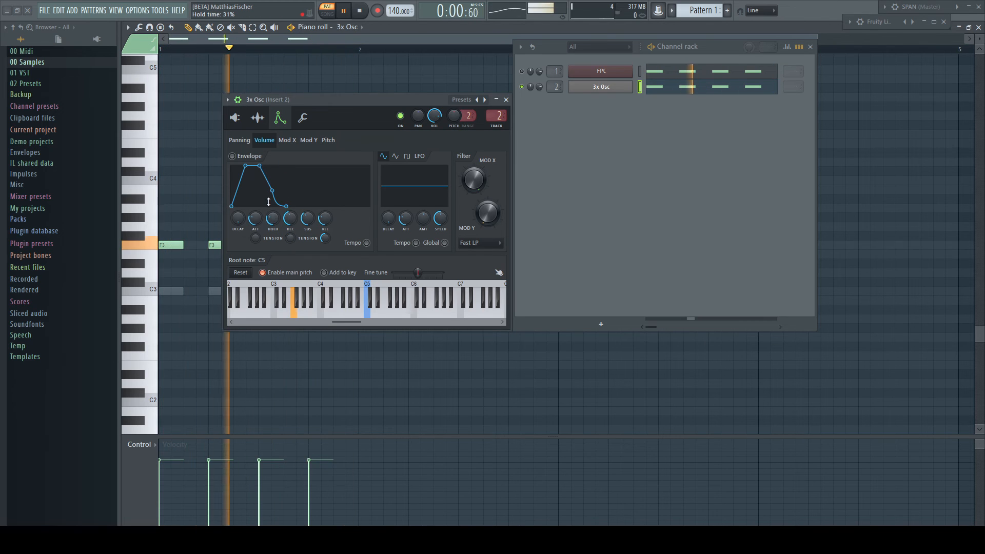
left_click(232, 156)
left_click_drag(261, 219, 261, 228)
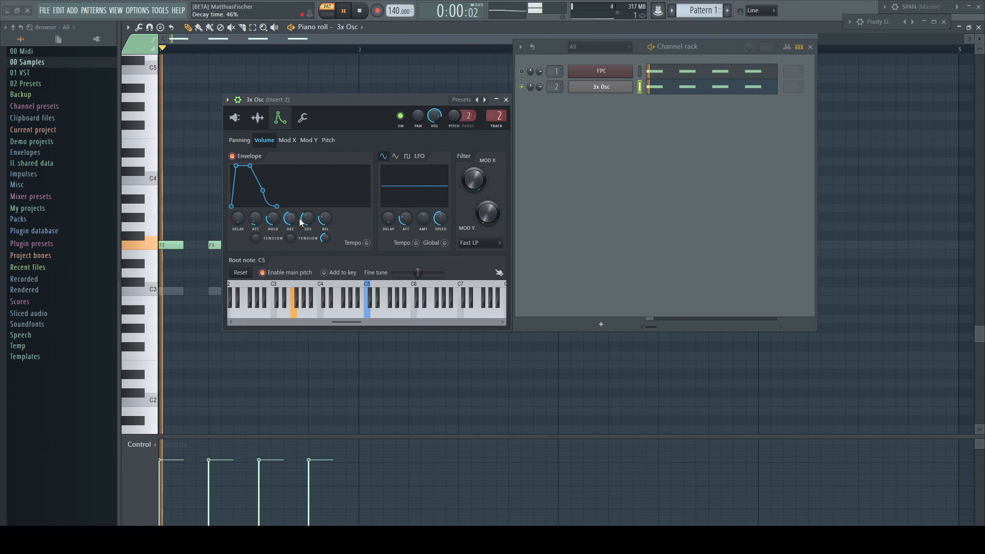
left_click_drag(307, 218, 289, 225)
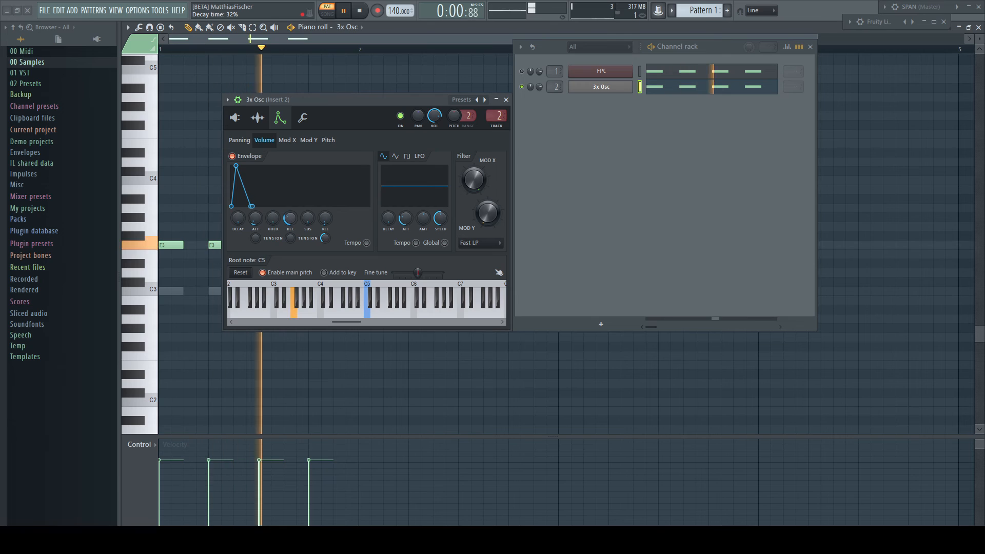
Enable the 3x Osc pitch envelope with a fast attack, no hold or sustain, a positive modulation amount and a very short decay.
left_click(328, 140)
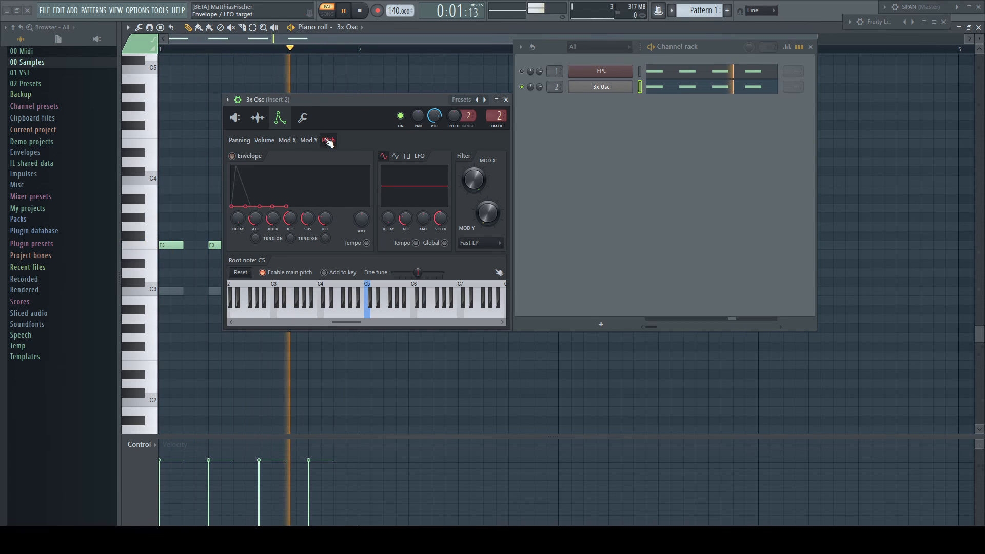
left_click_drag(307, 218, 325, 241)
left_click_drag(272, 220, 294, 256)
mouse_move(253, 220)
left_mouse_down()
mouse_move(253, 241)
mouse_move(255, 213)
left_mouse_up()
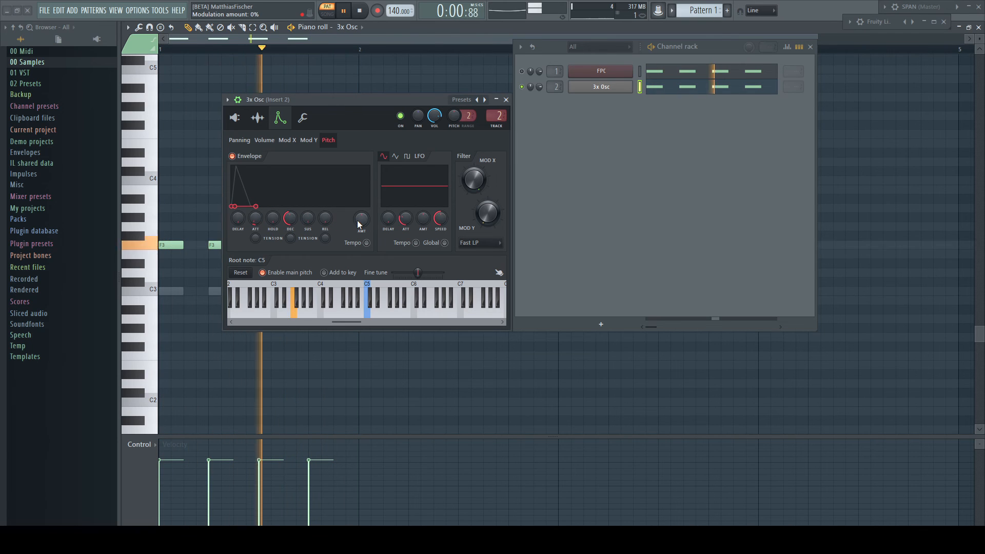
left_click_drag(361, 219, 362, 199)
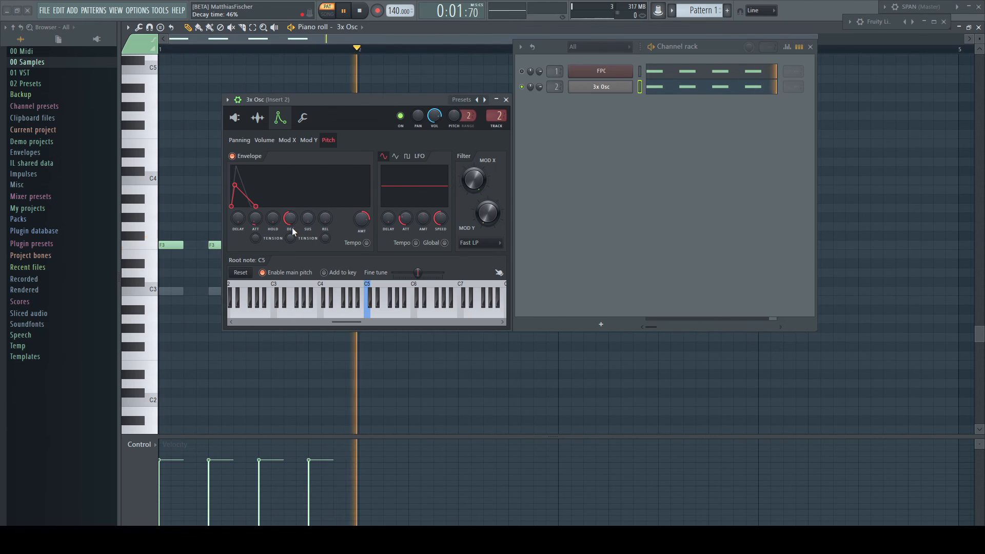
left_click_drag(290, 220, 291, 251)
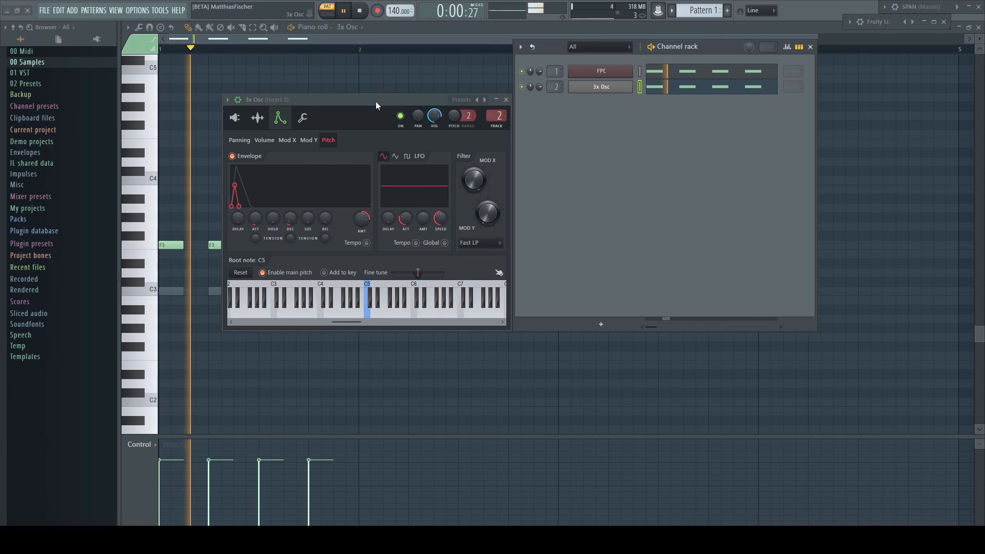
Add a slight predelay to the 3x Osc volume envelope and close the plugin window.
left_click(264, 140)
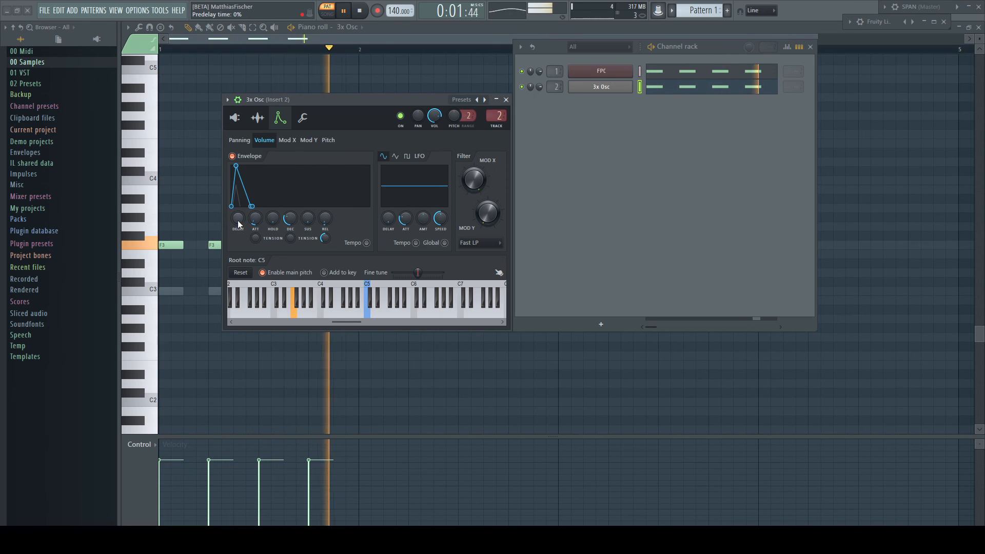
left_click_drag(238, 220, 238, 216)
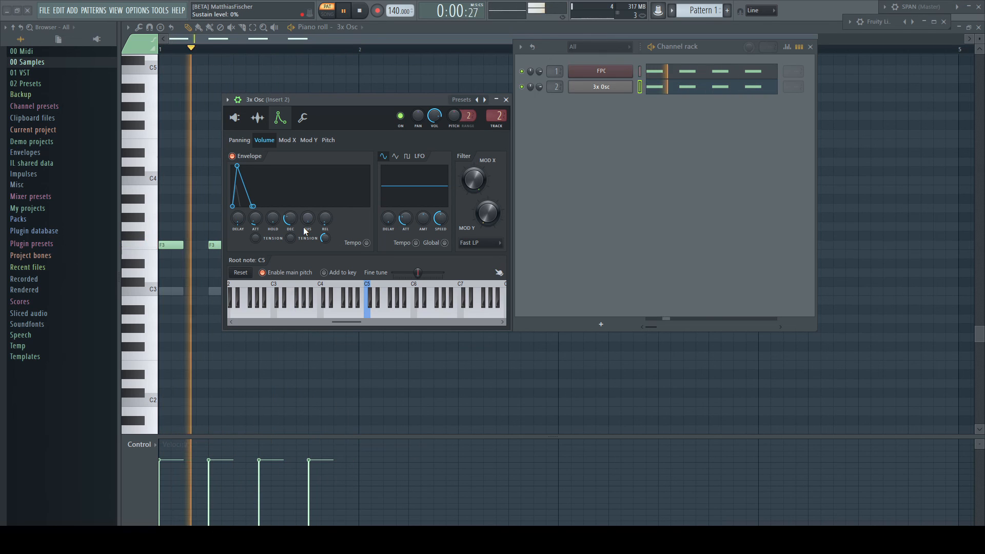
left_click(505, 99)
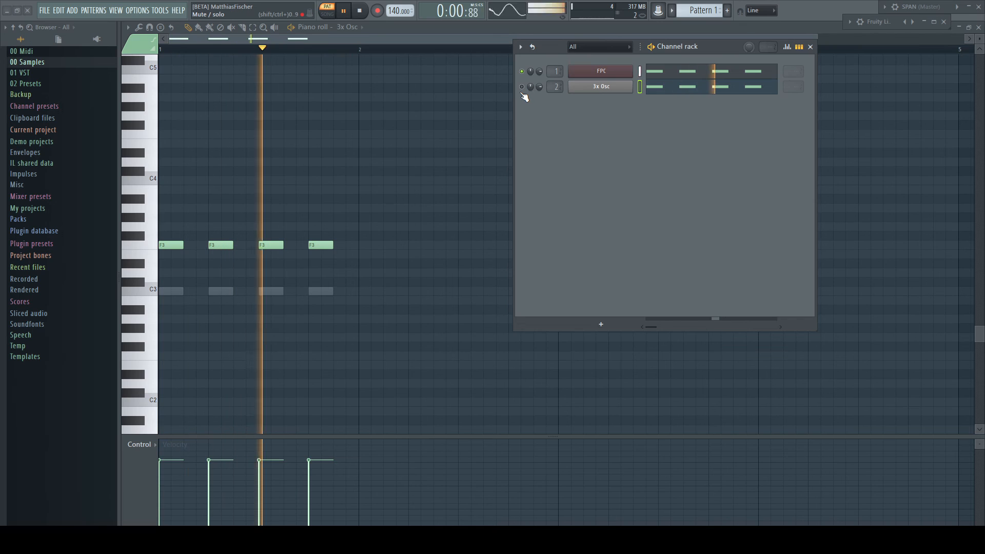
Reopen 3x Osc on its oscillator settings and try out oscillator 1's coarse pitch.
left_click(599, 88)
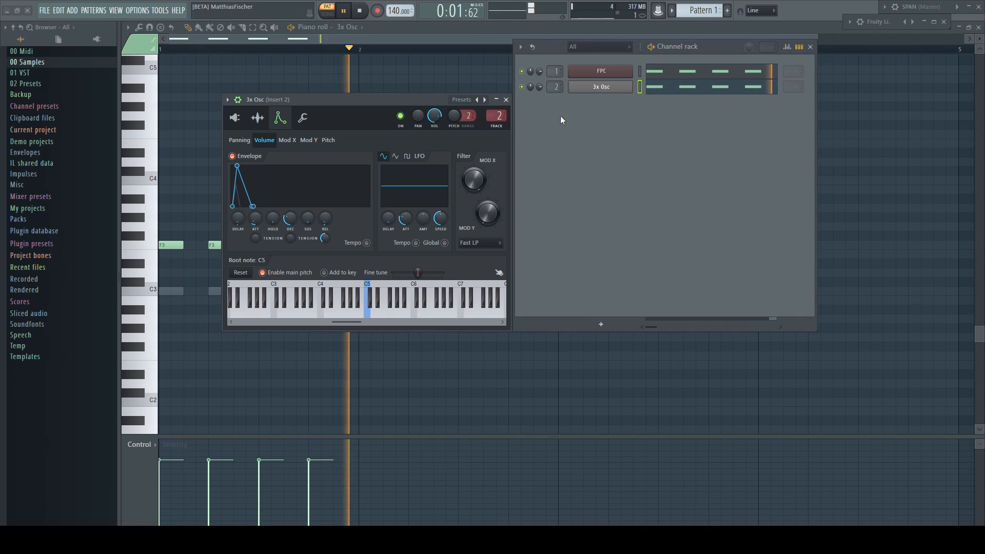
left_click(236, 119)
left_click_drag(398, 161, 398, 161)
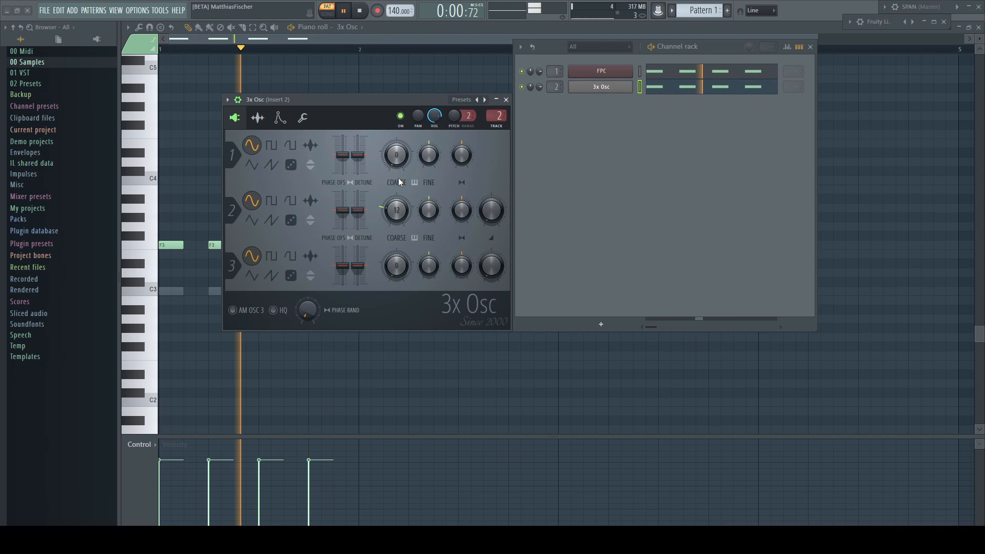